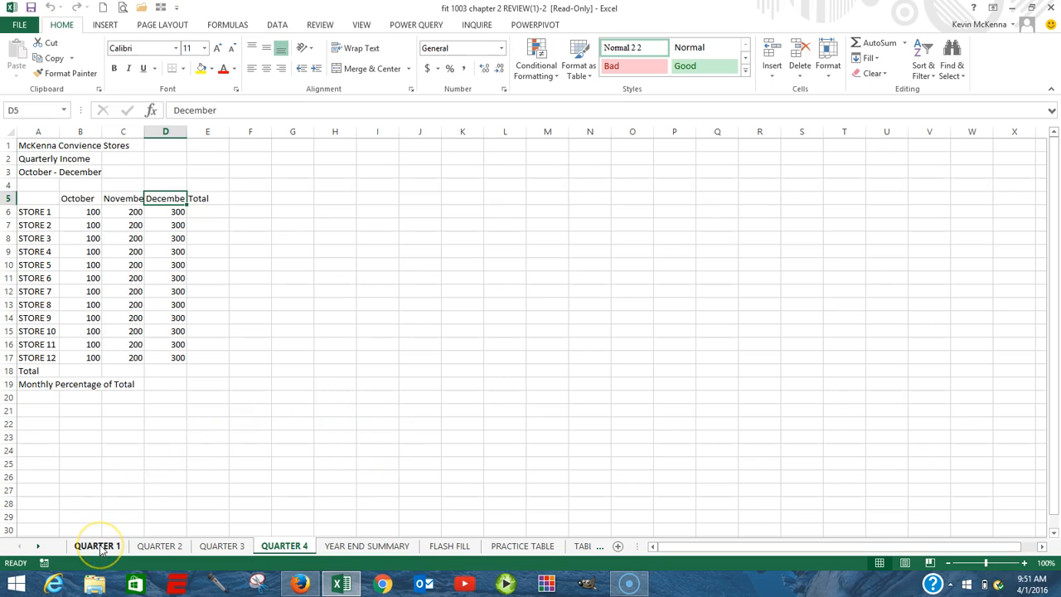
Review the income tables on the QUARTER 1 through QUARTER 4 sheets.
click(97, 547)
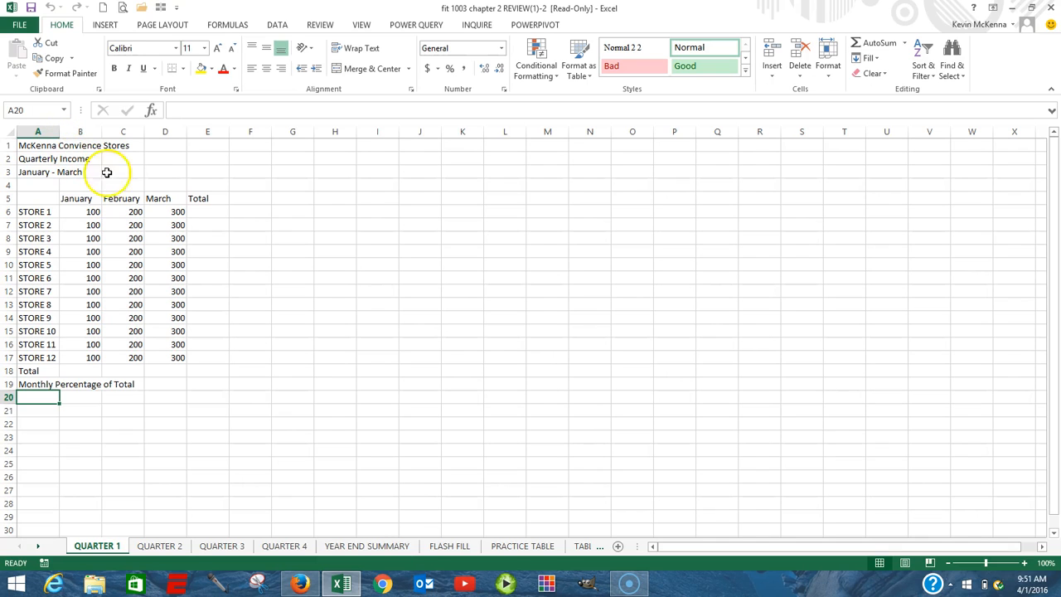
click(160, 548)
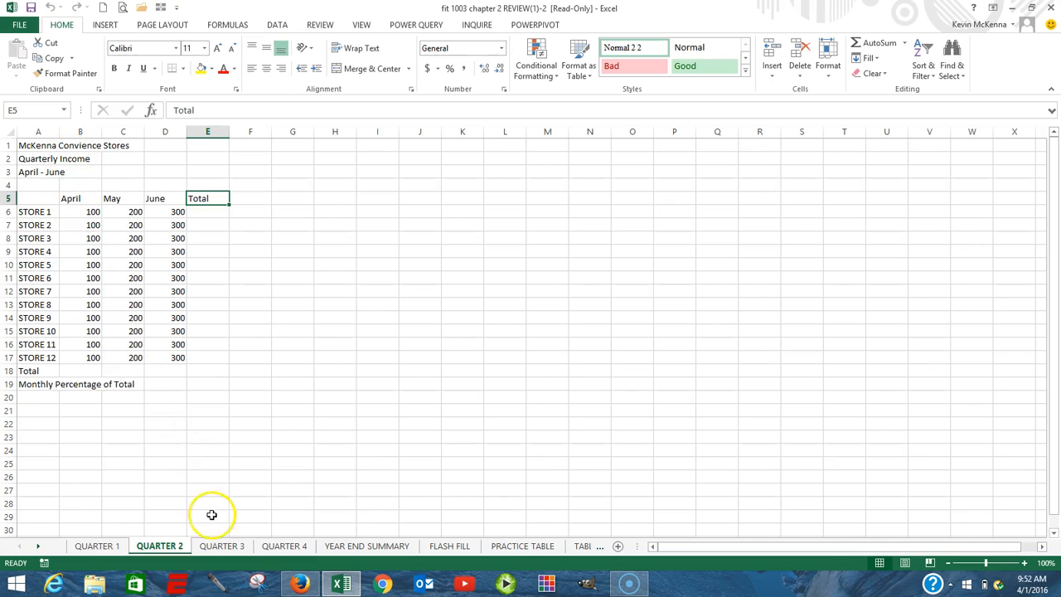
click(222, 548)
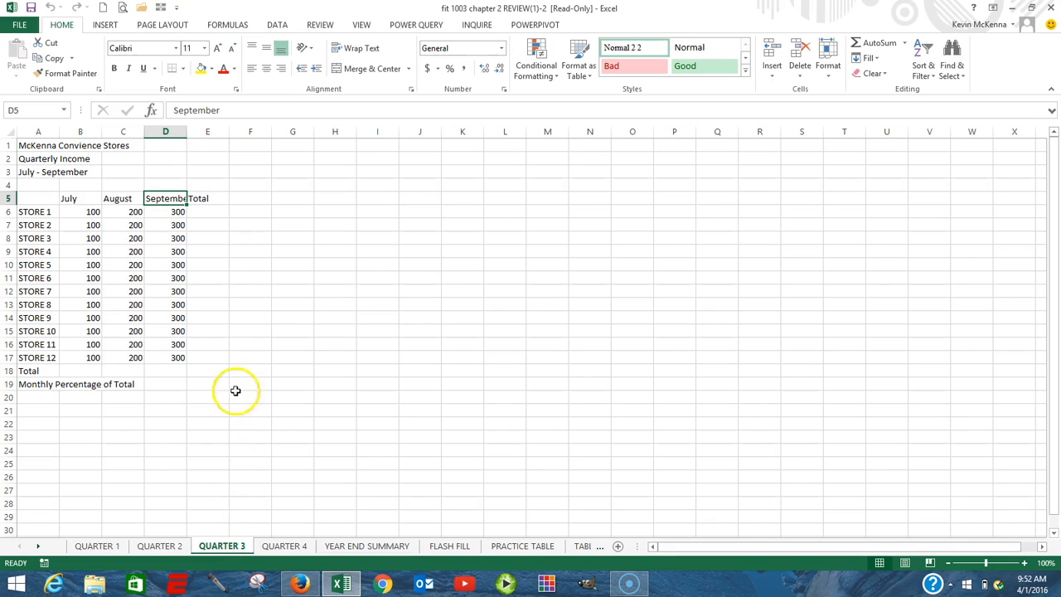
click(293, 550)
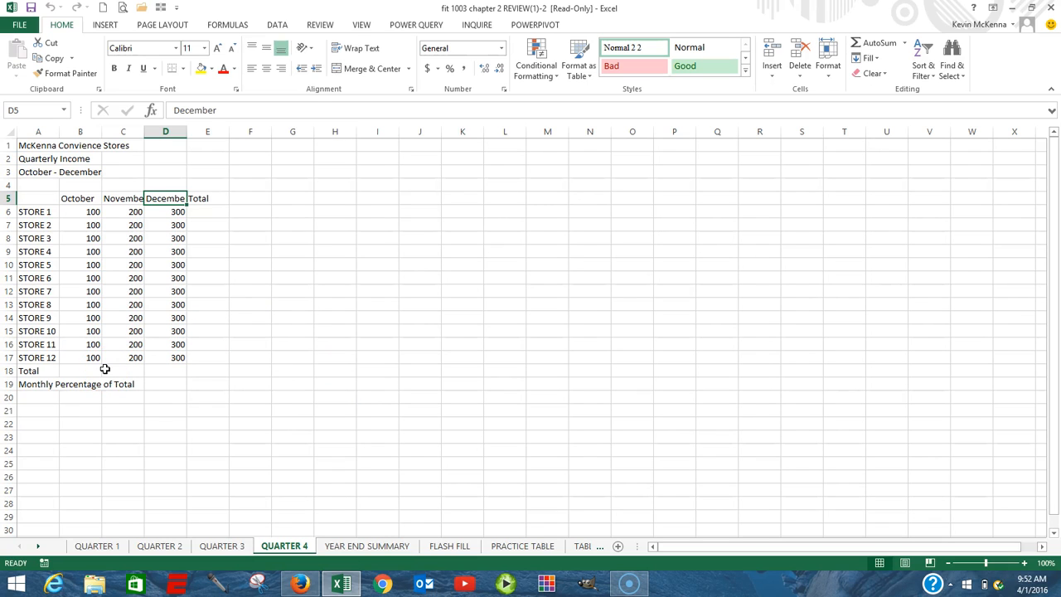
Group the QUARTER 1 through QUARTER 4 sheets and ungroup them again.
click(107, 550)
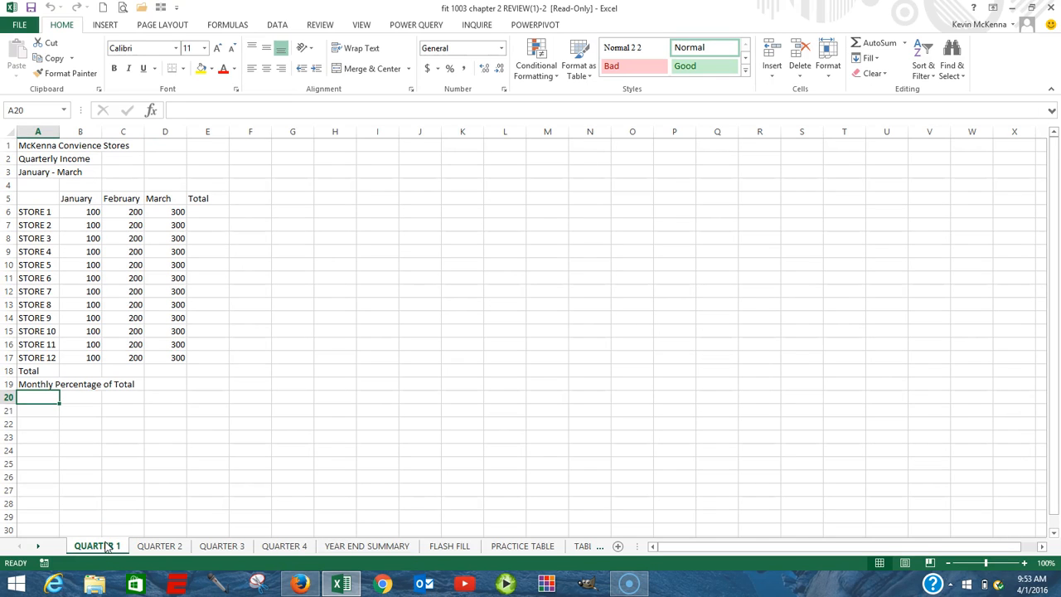
shift+click(290, 547)
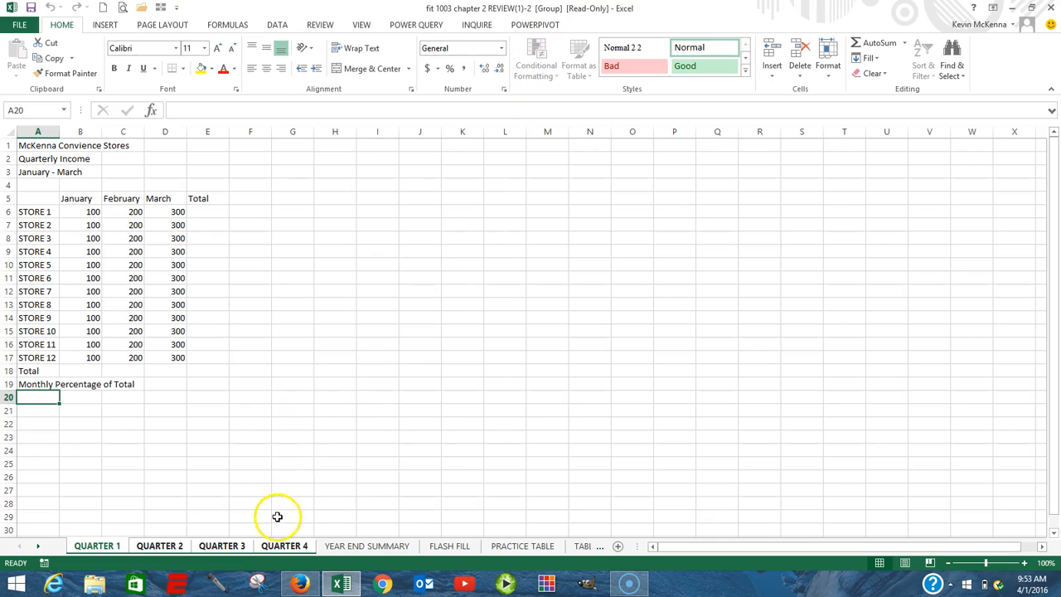
right_click(213, 547)
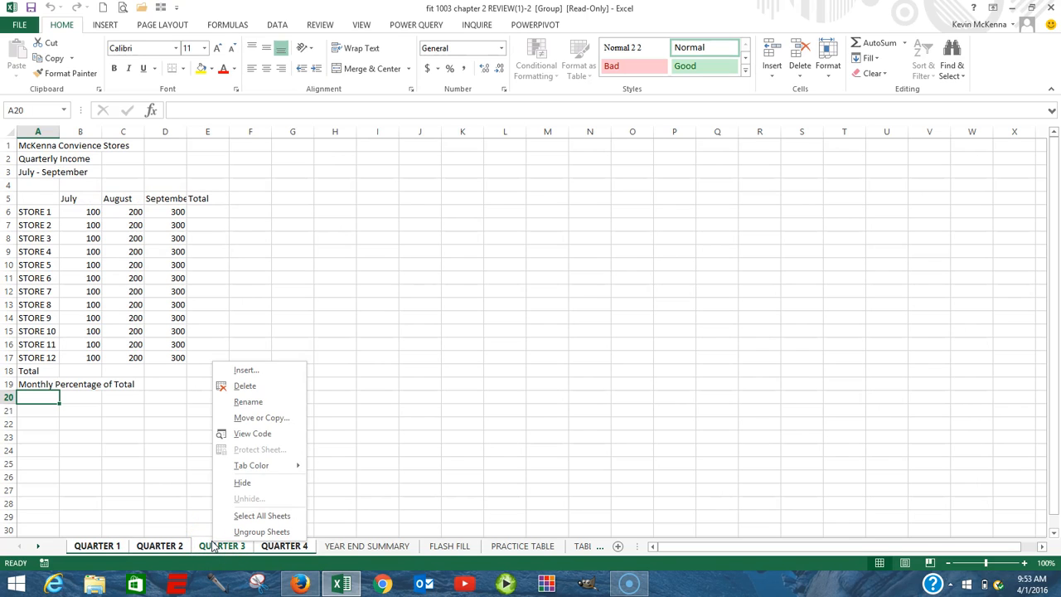
click(254, 532)
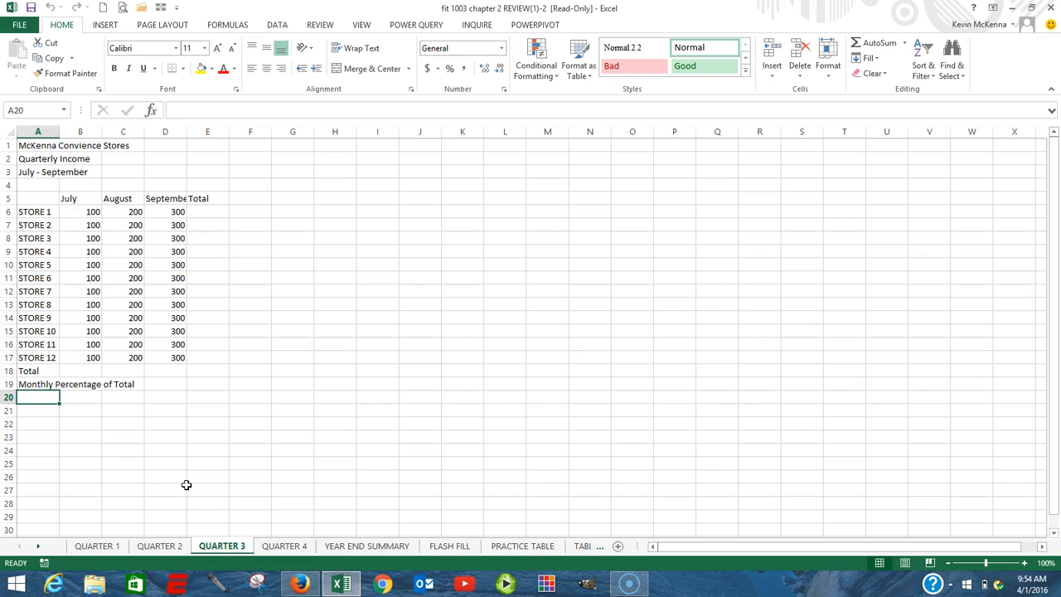
With the QUARTER 1 through QUARTER 4 sheets grouped, sum B6:B17 in B18 and fill the formula across to E18.
click(113, 549)
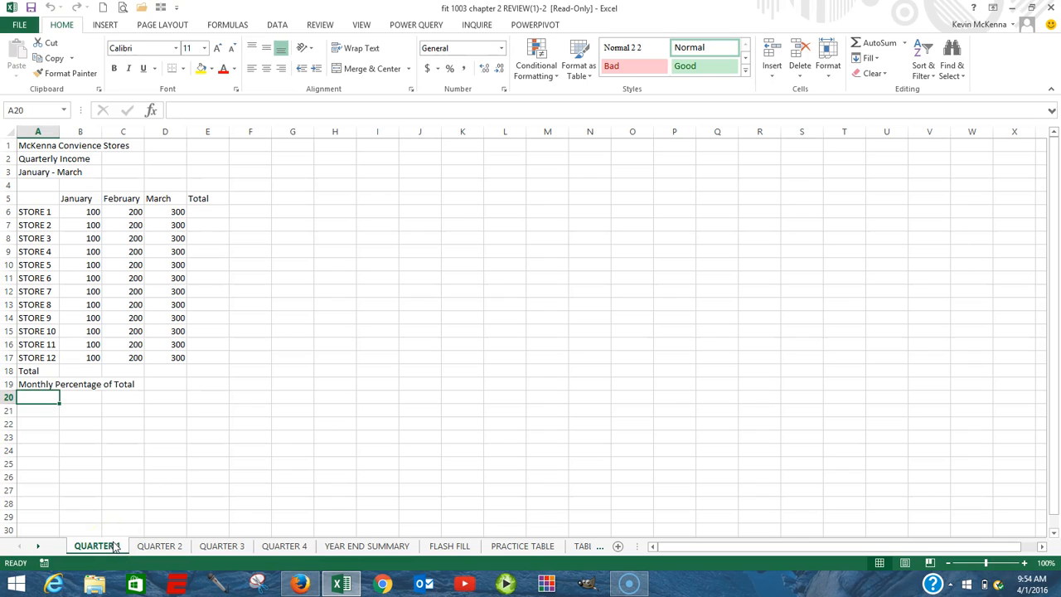
shift+click(299, 549)
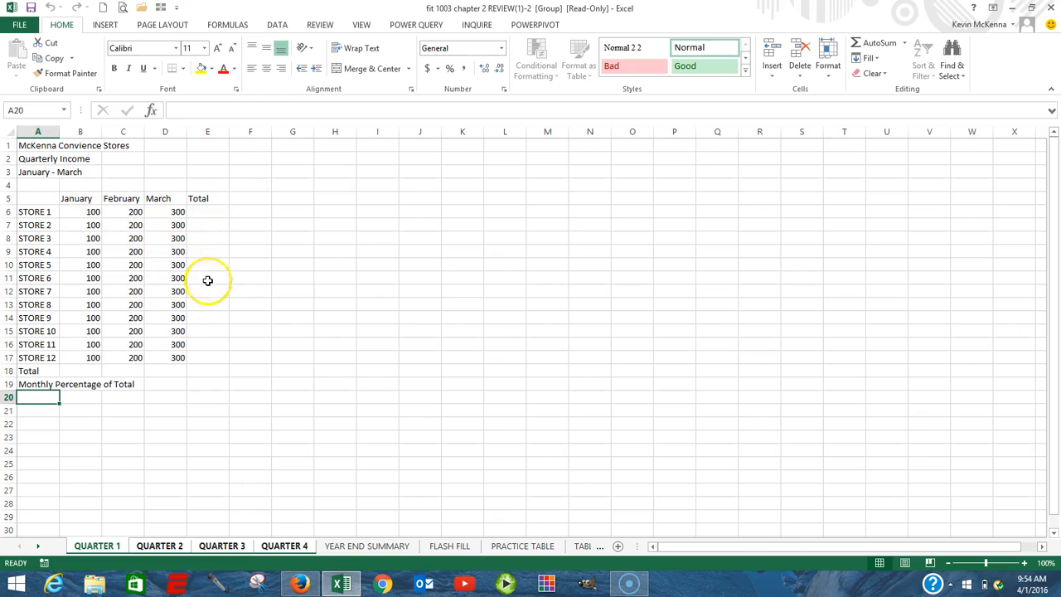
click(86, 370)
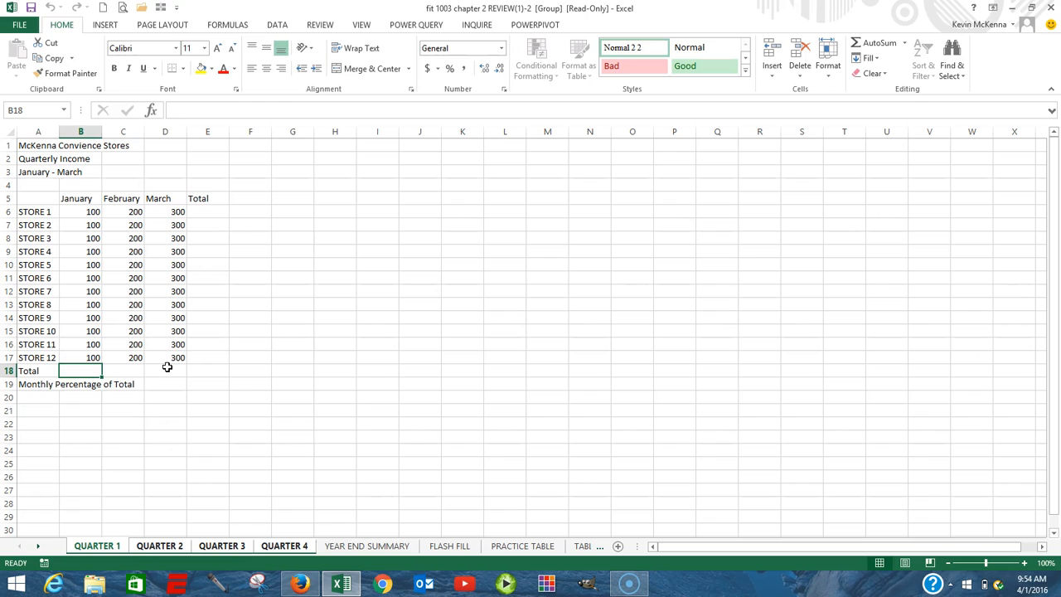
click(877, 45)
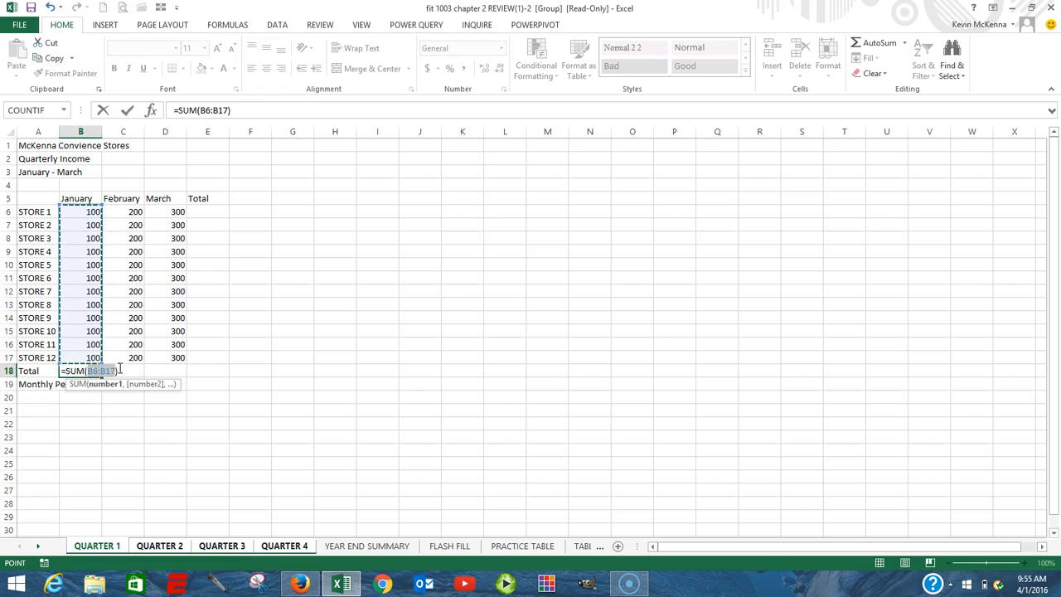
click(128, 111)
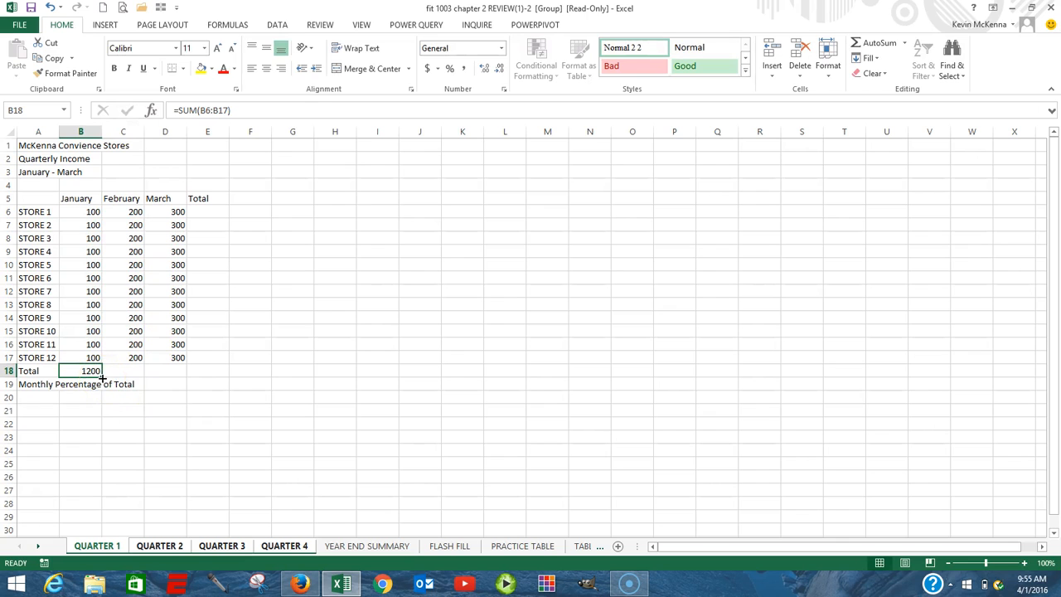
drag(102, 378, 216, 371)
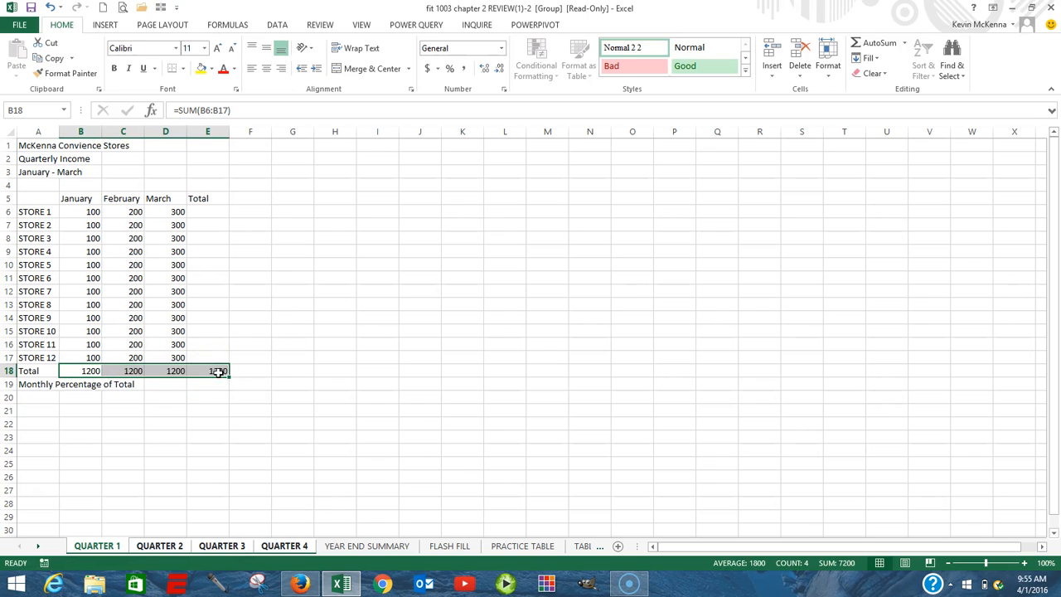
click(214, 371)
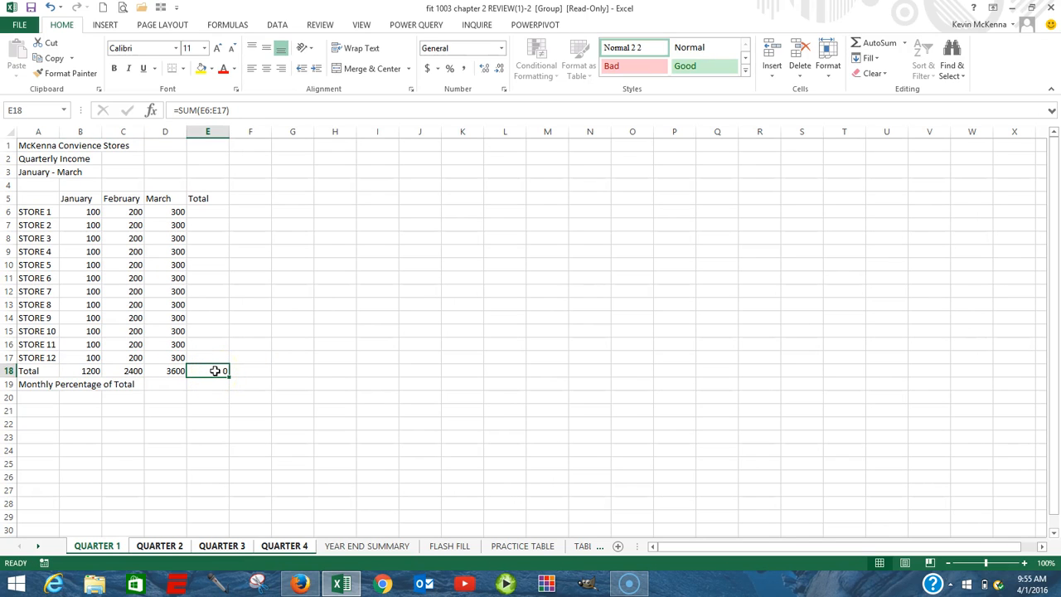
double_click(214, 371)
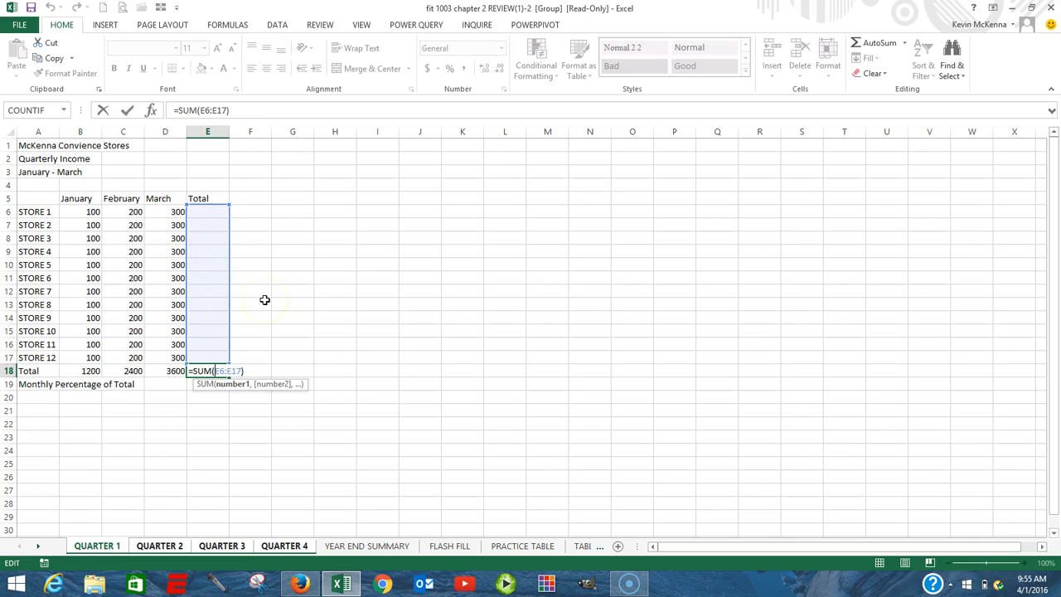
key(ctrl+Return)
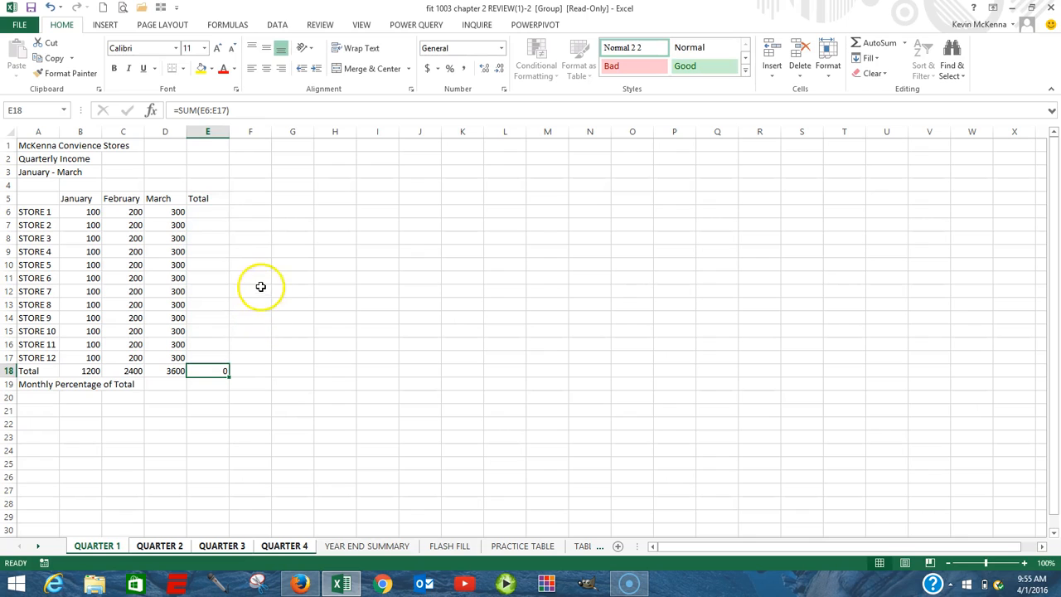
Sum B6:D6 in E6 for STORE 1 and fill the formula down to E17 for the remaining stores.
click(209, 217)
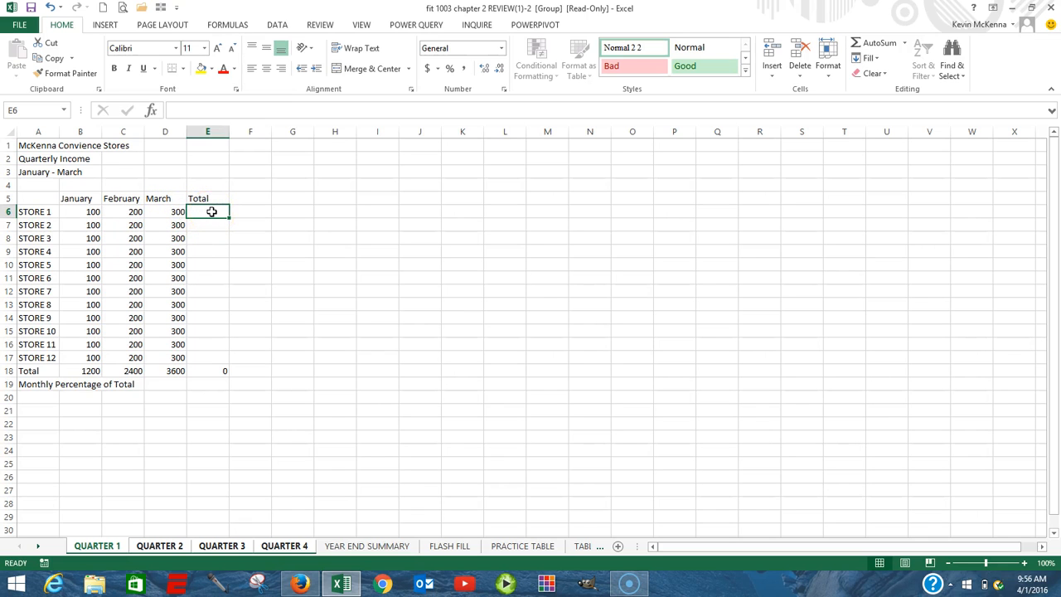
click(905, 43)
click(893, 58)
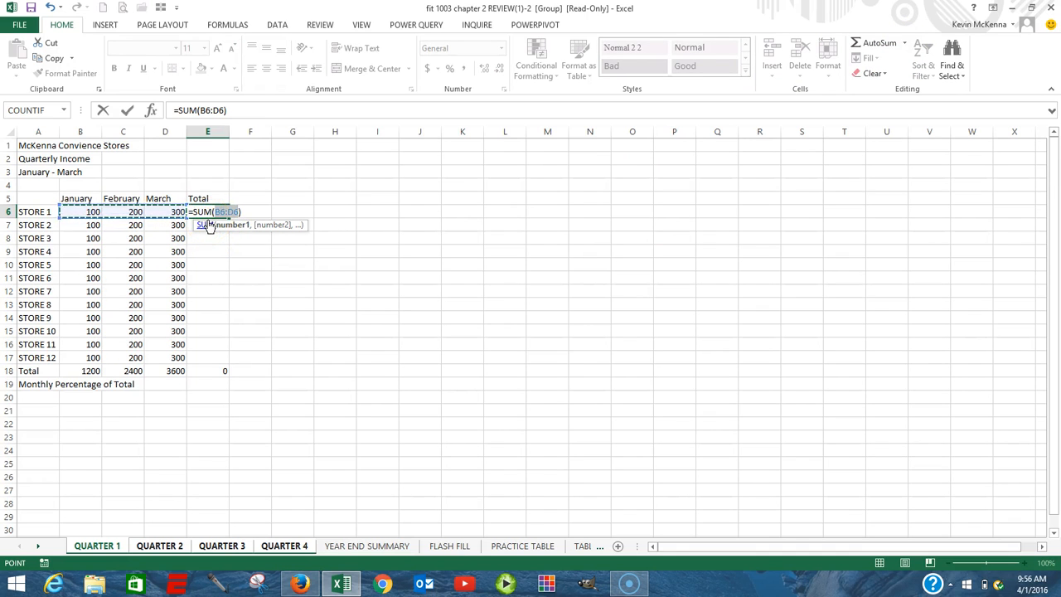
click(128, 113)
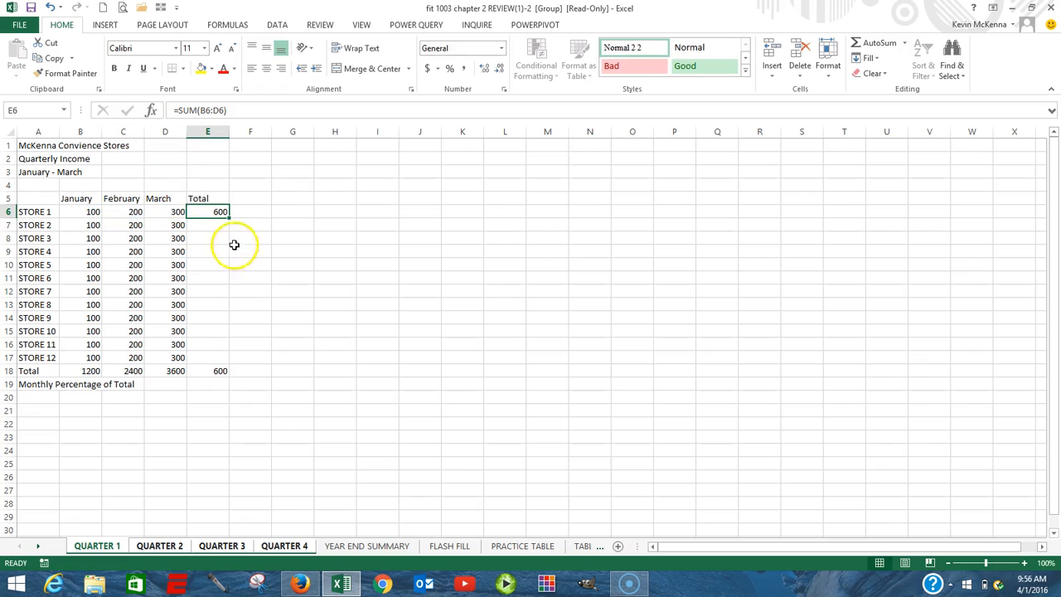
drag(229, 219, 221, 364)
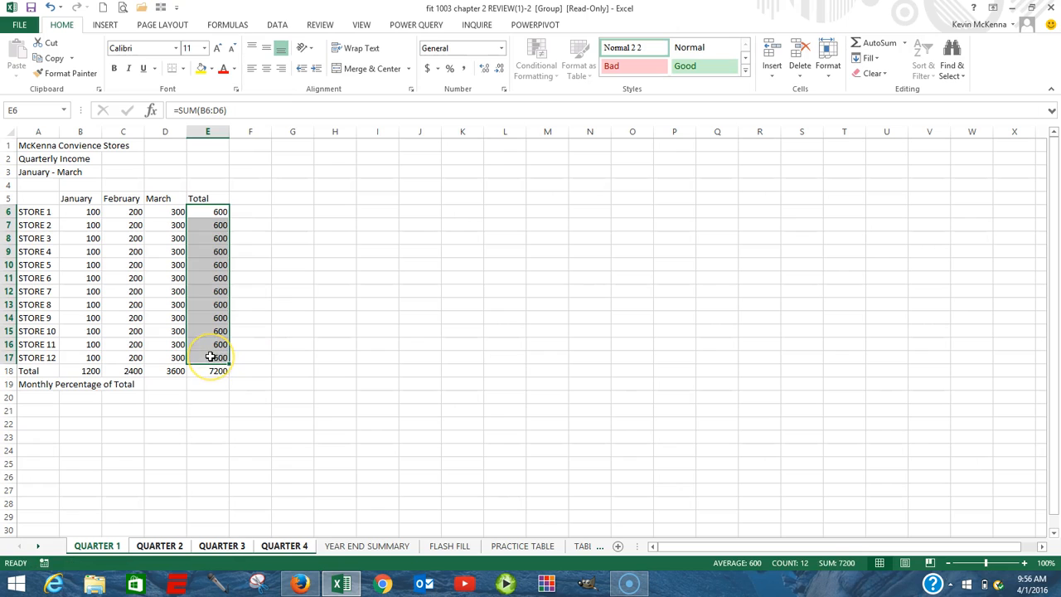
click(211, 357)
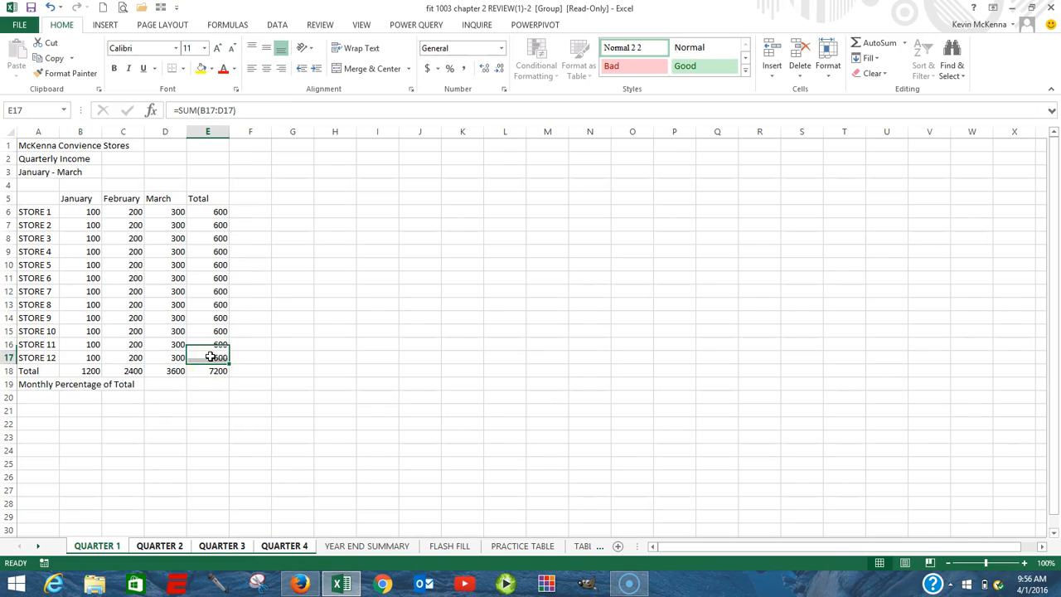
key(alt+equal)
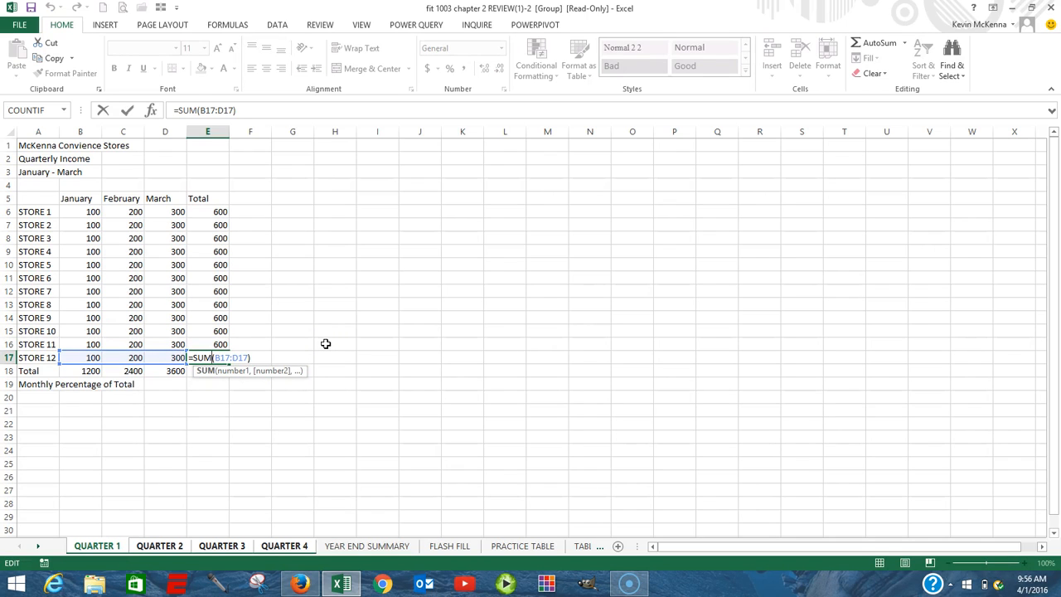
key(ctrl+Return)
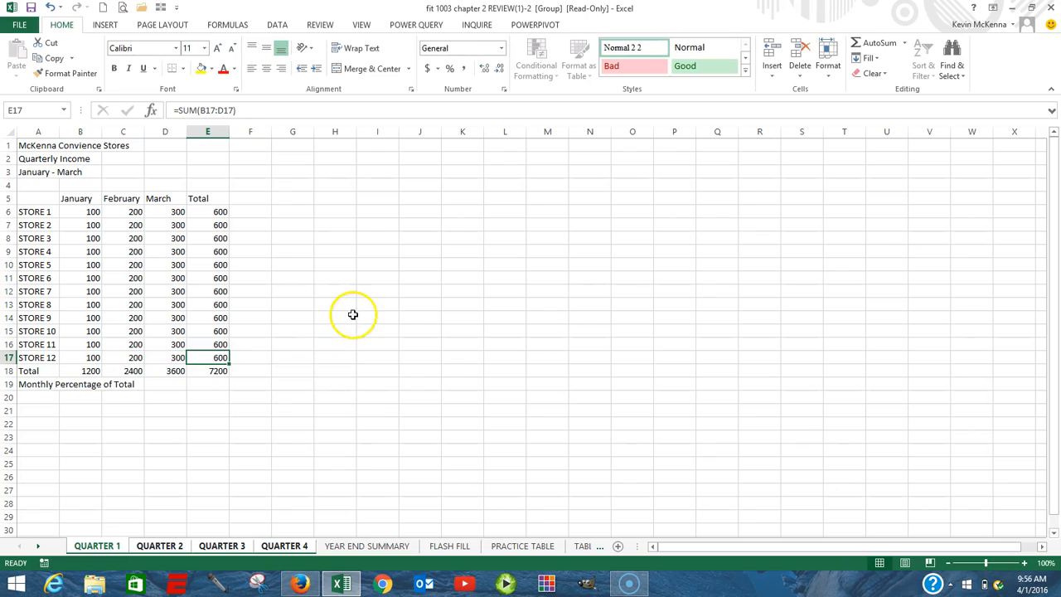
Merge and center the company title across A1:E1 and apply the Title cell style.
click(30, 145)
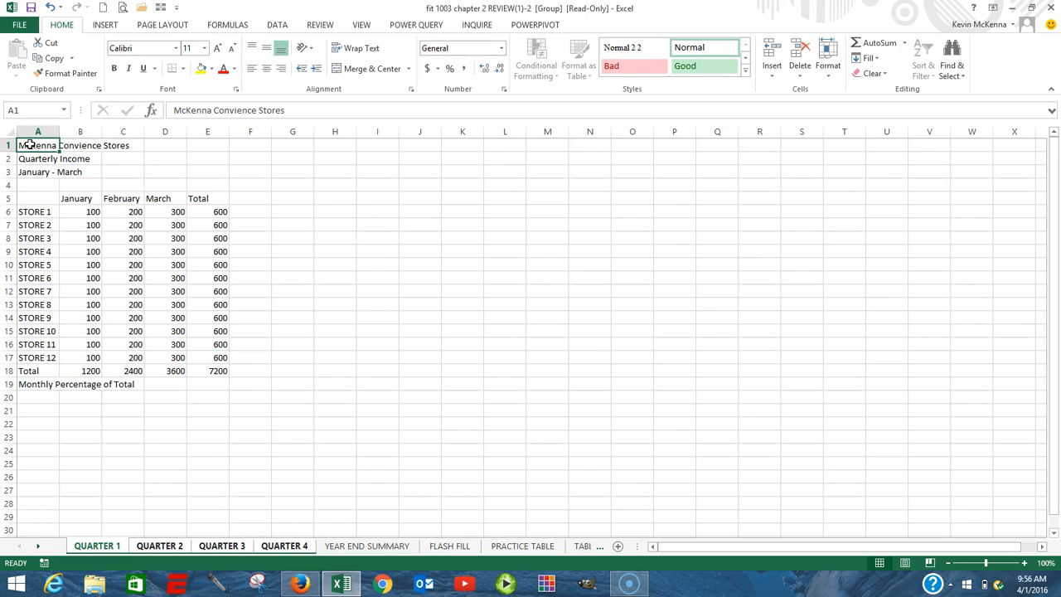
drag(29, 145, 205, 144)
click(379, 73)
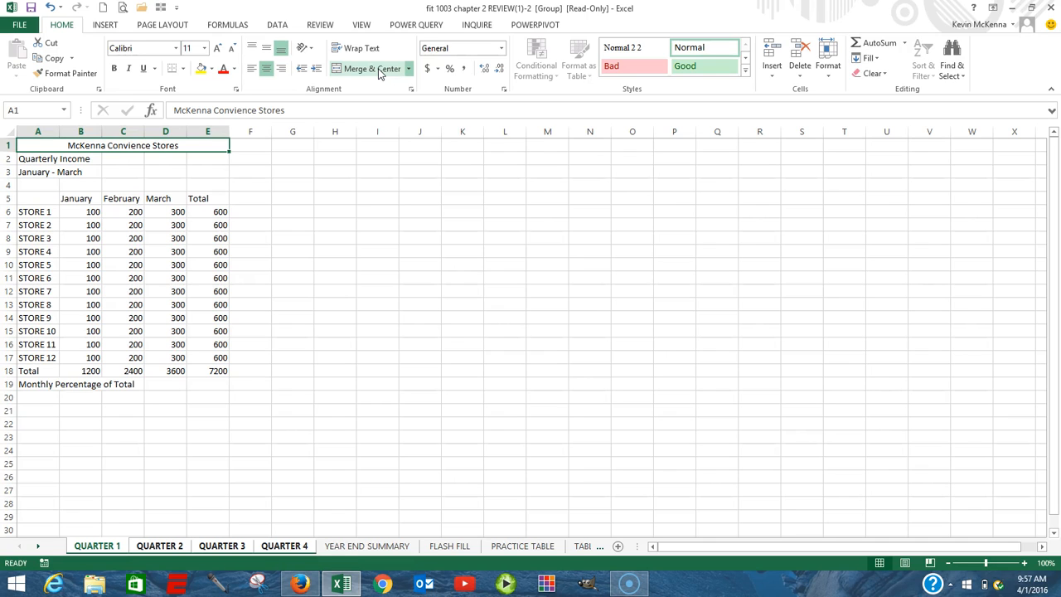
click(745, 74)
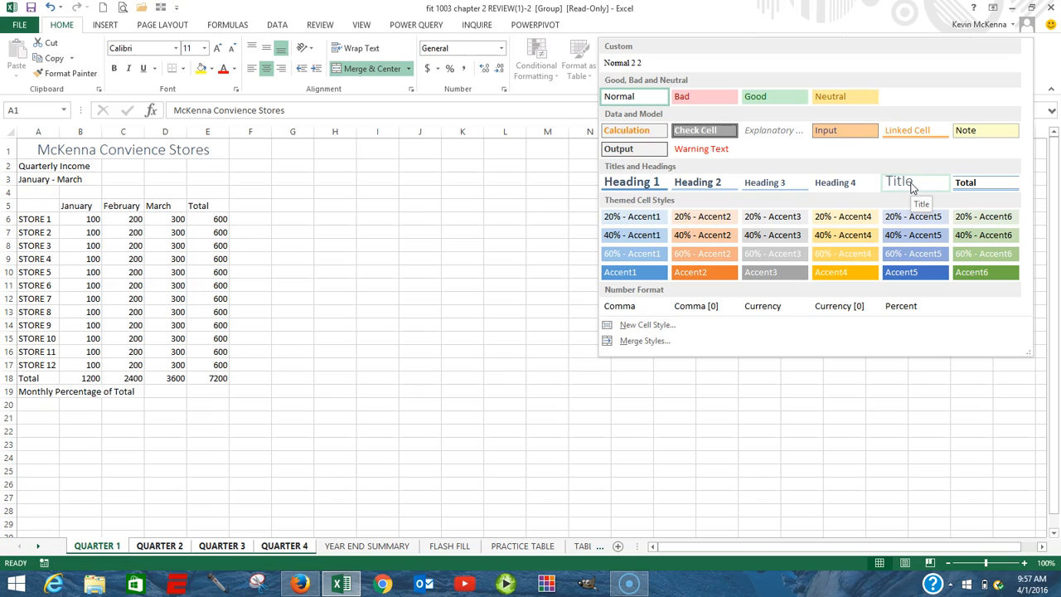
click(911, 187)
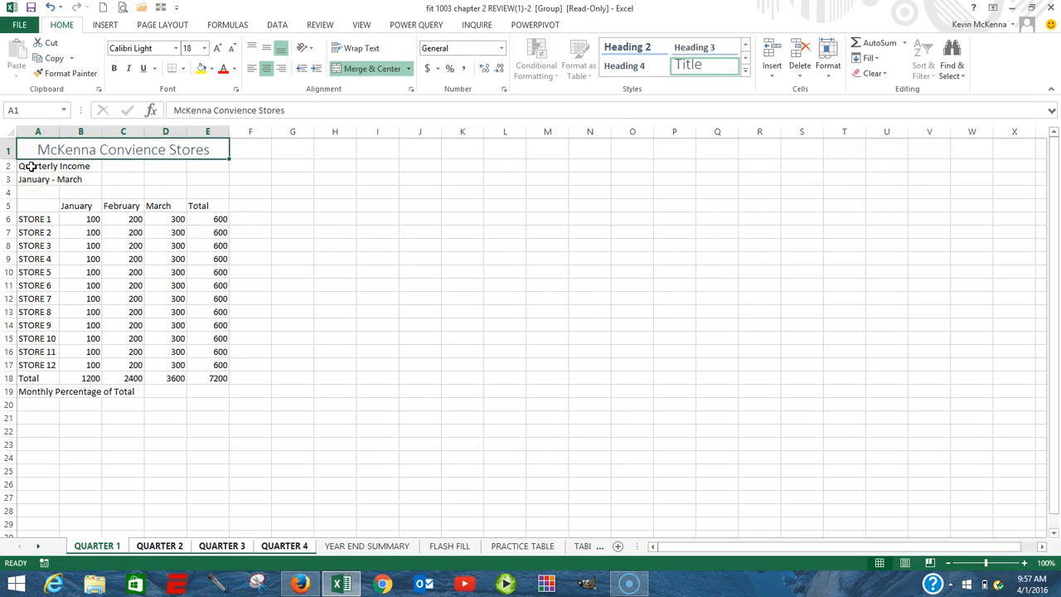
Merge and center Quarterly Income across A2:E2 with the Heading 1 style, and merge and center the date range across A3:E3.
drag(29, 165, 197, 164)
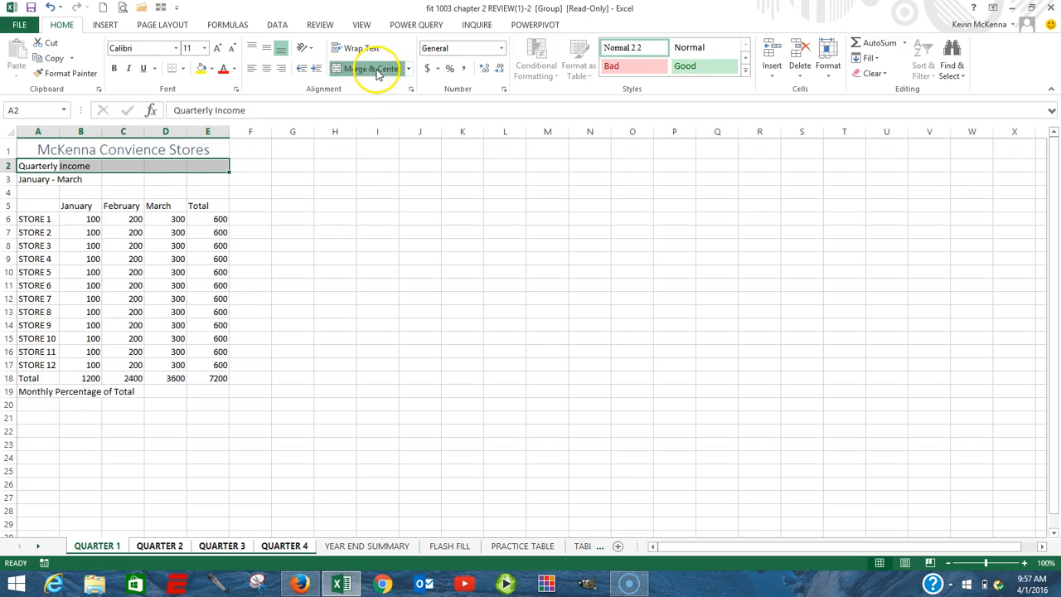
click(377, 71)
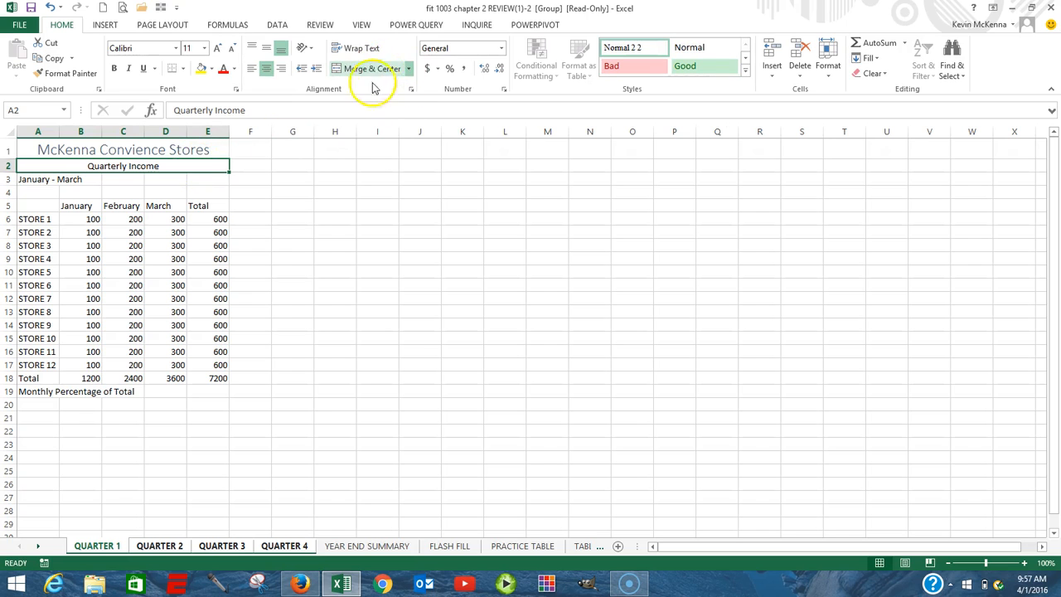
click(747, 75)
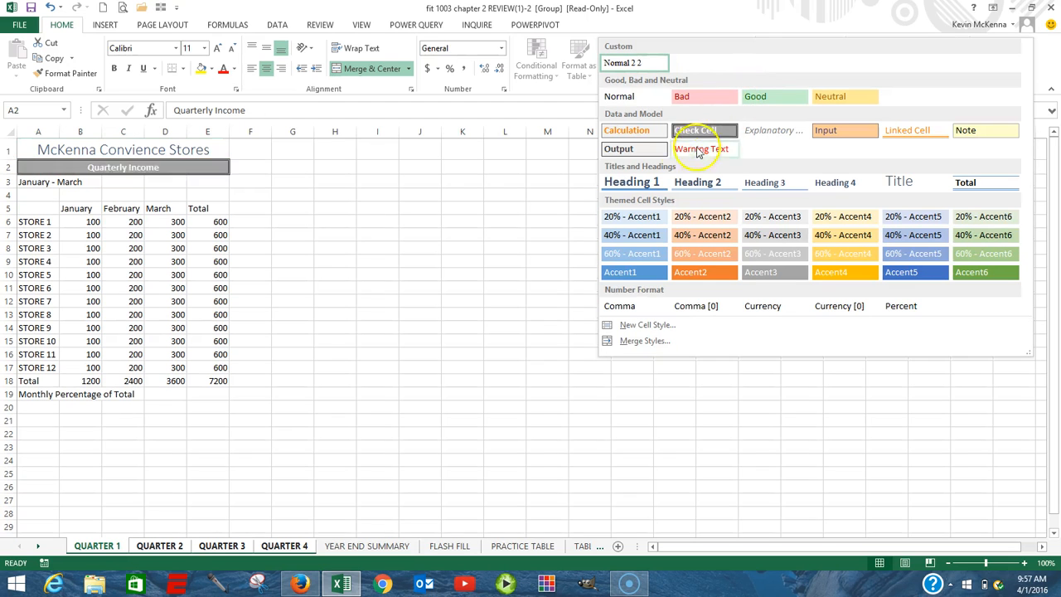
click(651, 184)
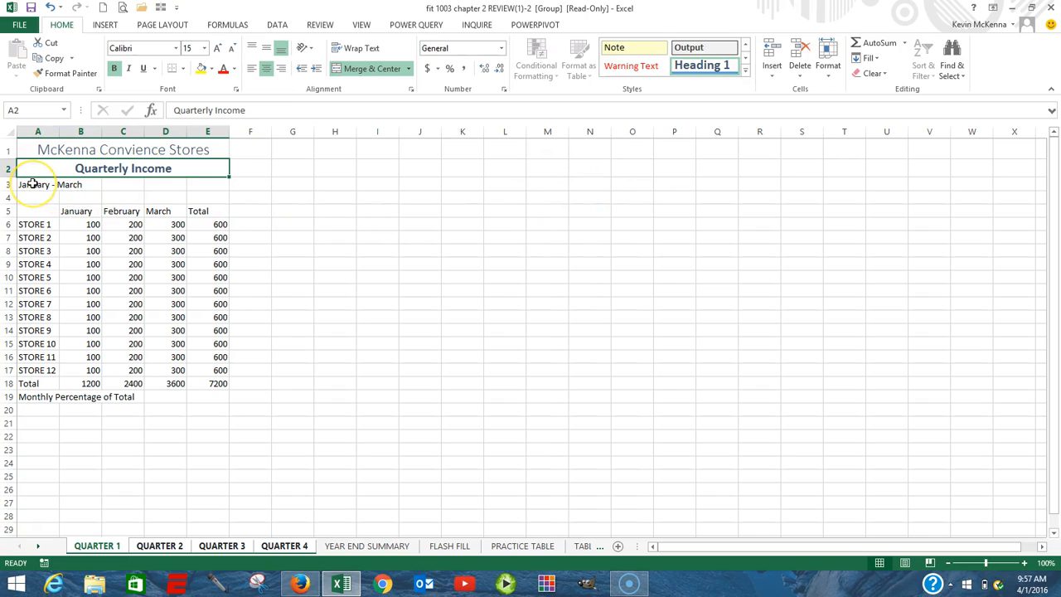
drag(30, 184, 196, 185)
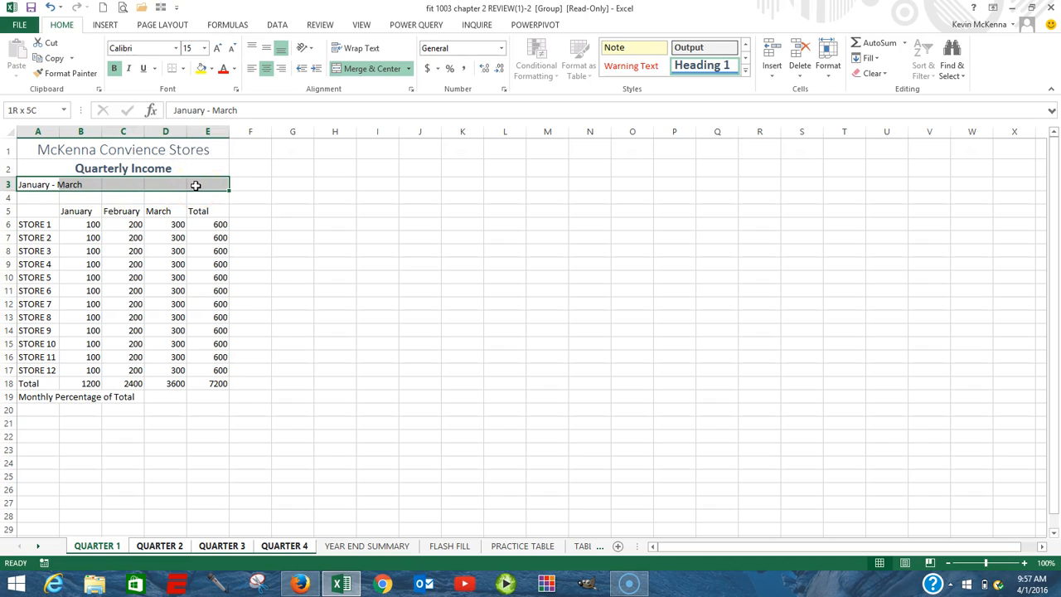
click(372, 69)
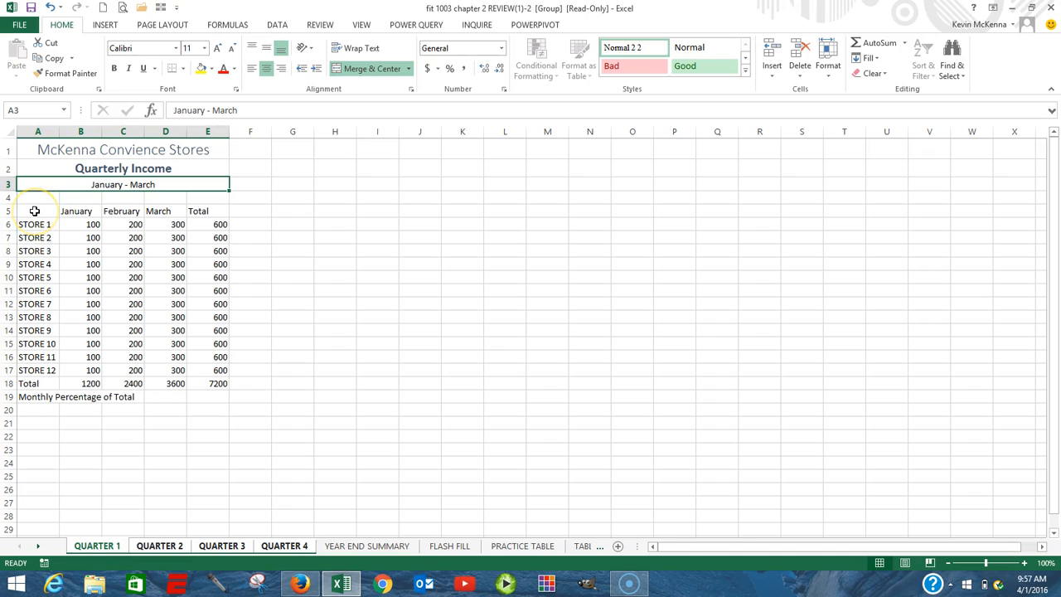
Apply the Heading 1 cell style to the column headings in A5:E5 on the grouped sheets.
drag(34, 211, 195, 209)
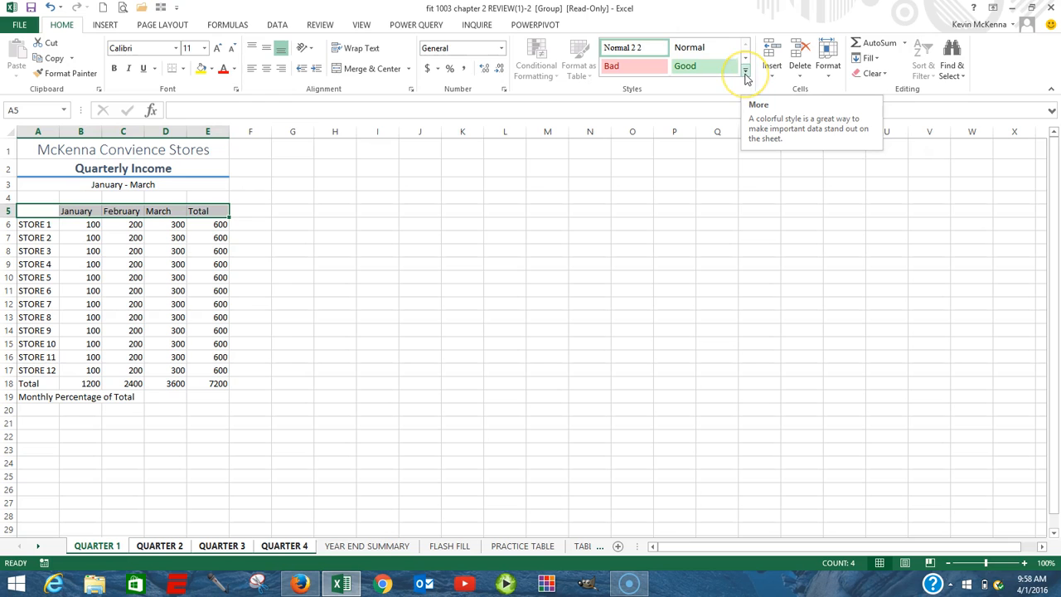
click(746, 75)
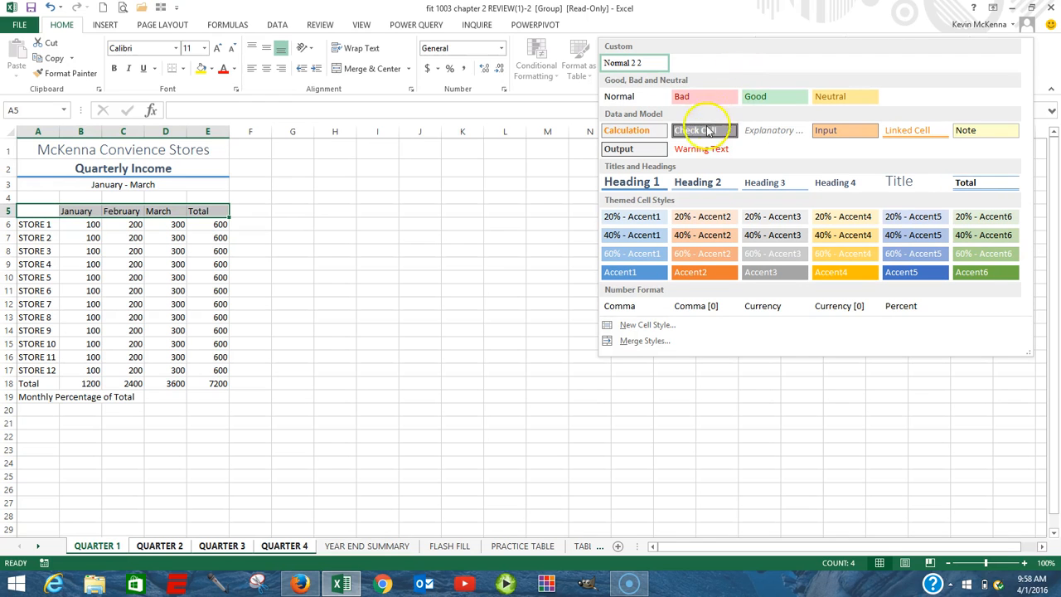
click(646, 182)
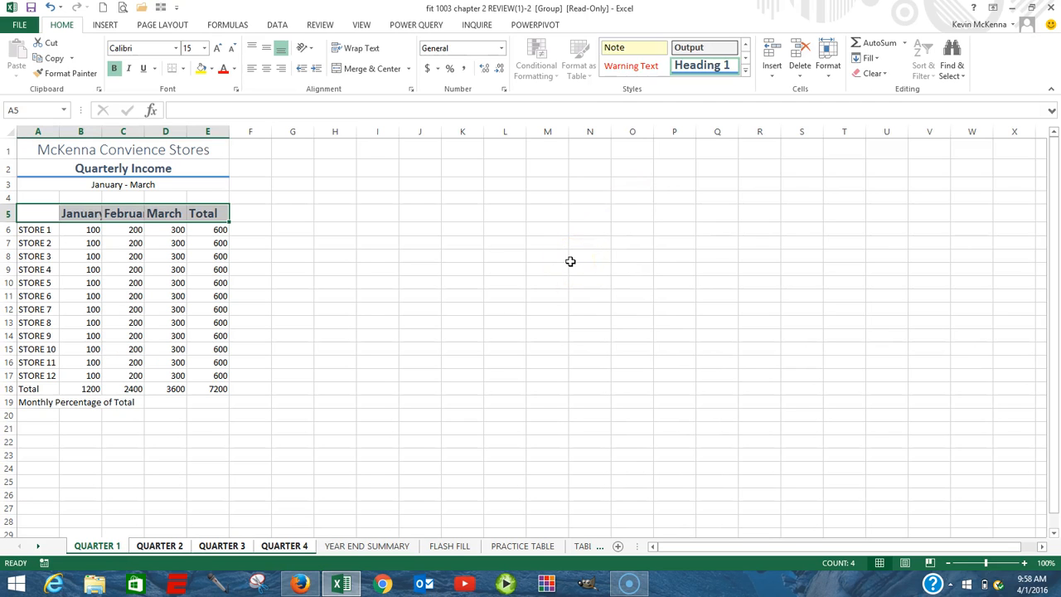
Fill the grand total cell E18 with yellow and autofit the width of column A.
click(215, 389)
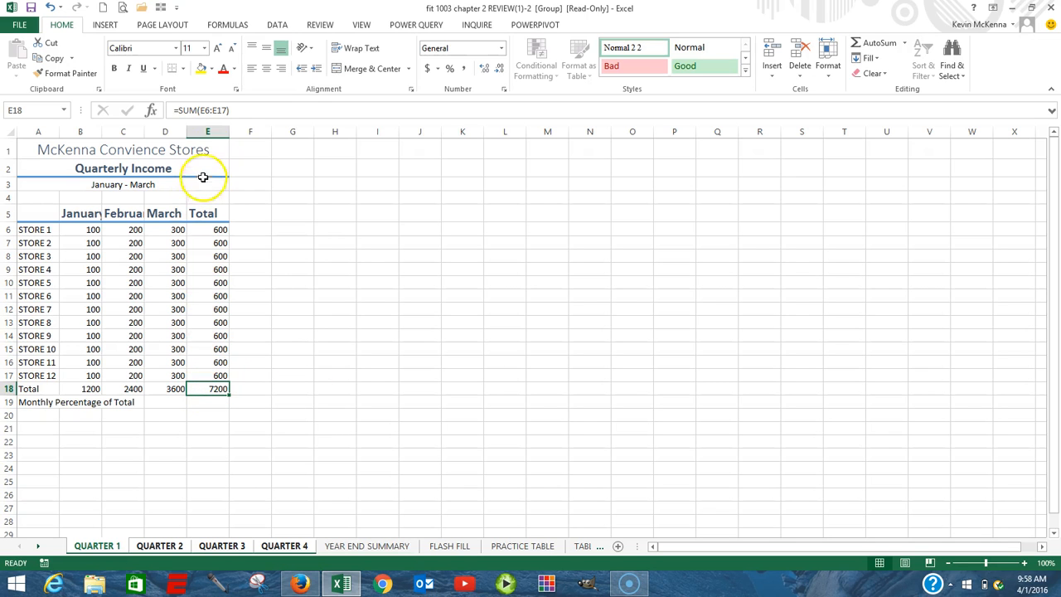
click(201, 70)
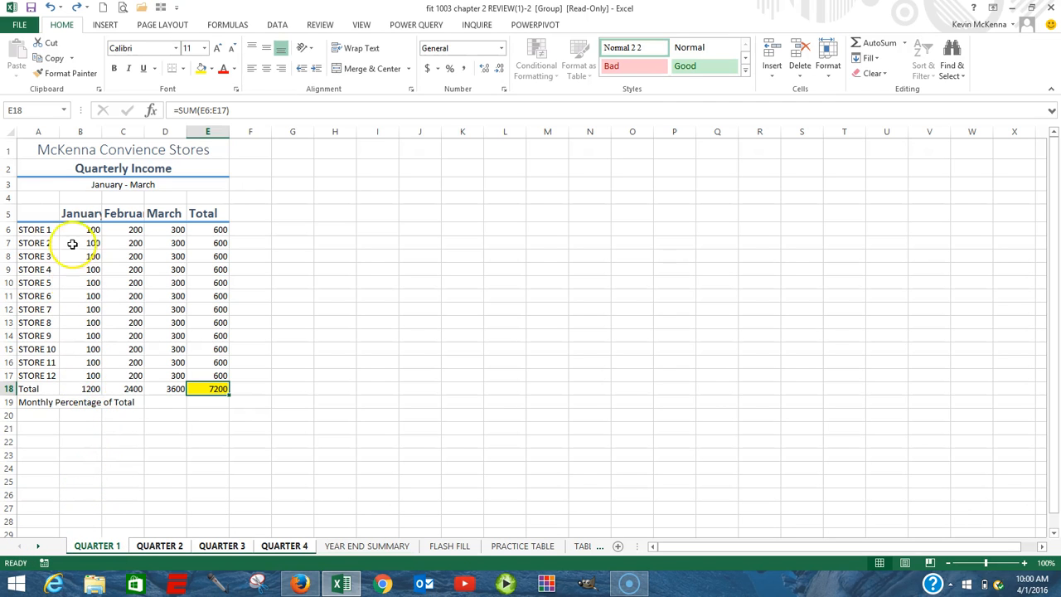
double_click(59, 131)
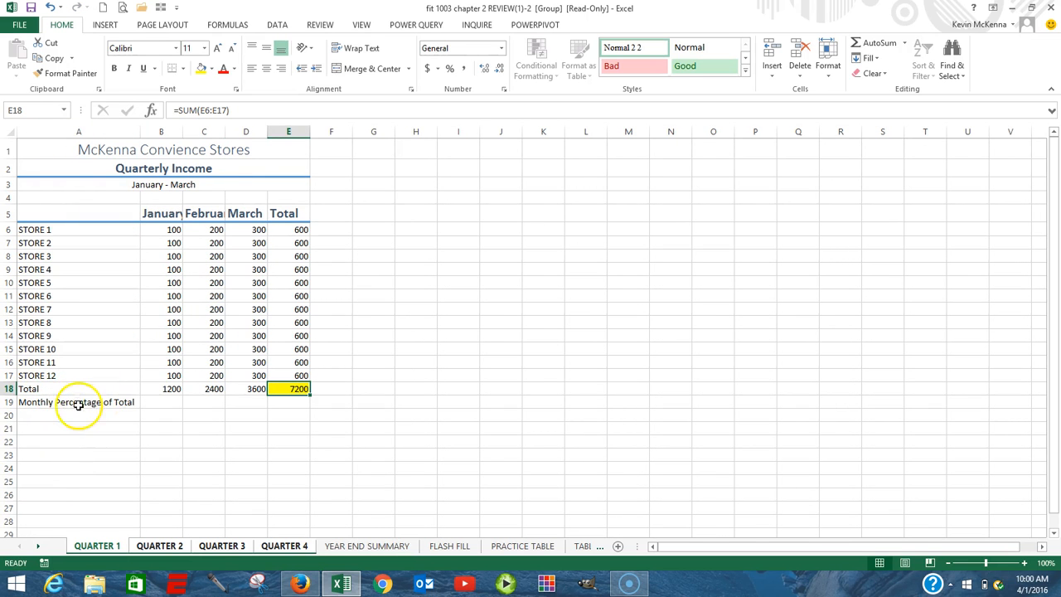
Enter the formula =B18/$E$18 in B19 for the first month's percentage of the total, with an absolute reference to E18.
click(165, 402)
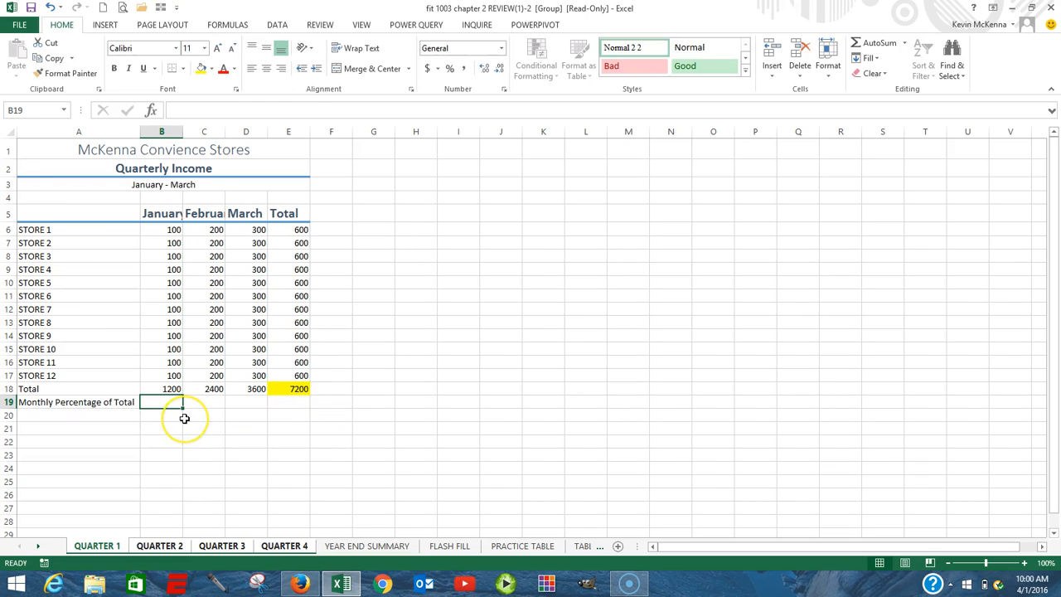
text(=)
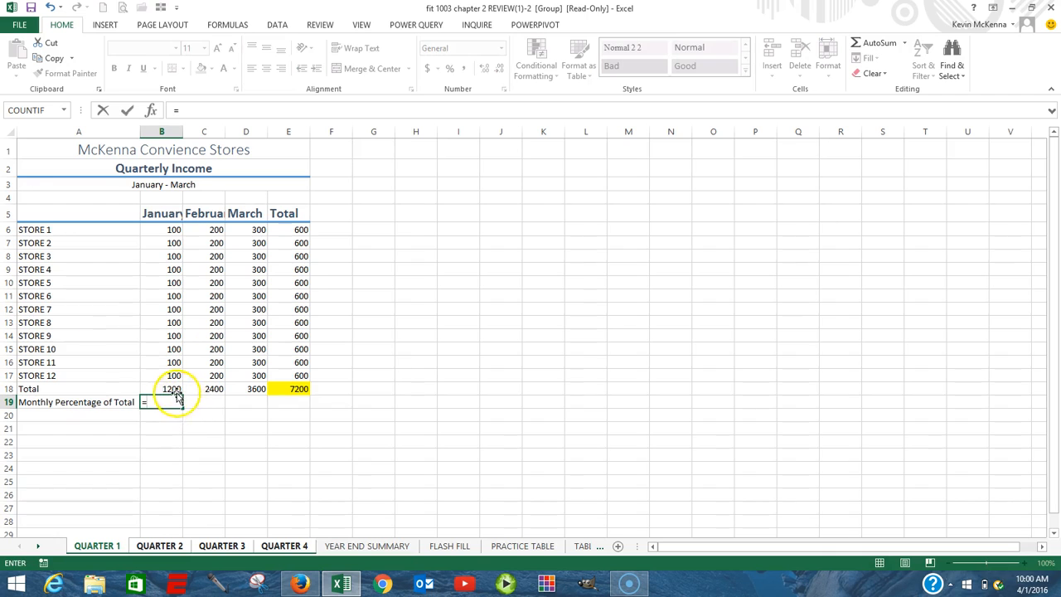
click(168, 389)
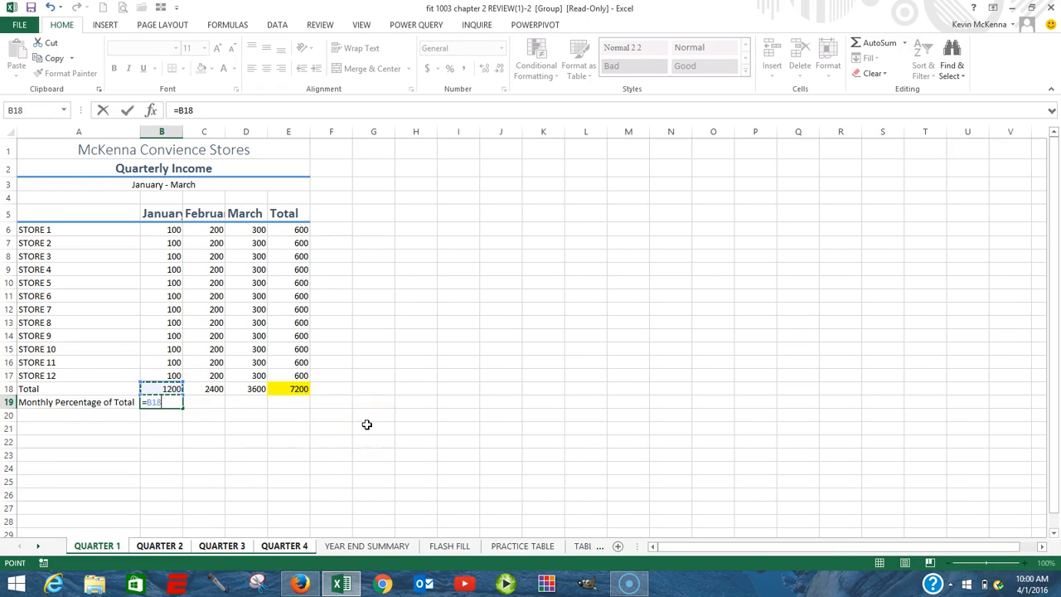
text(/)
click(299, 387)
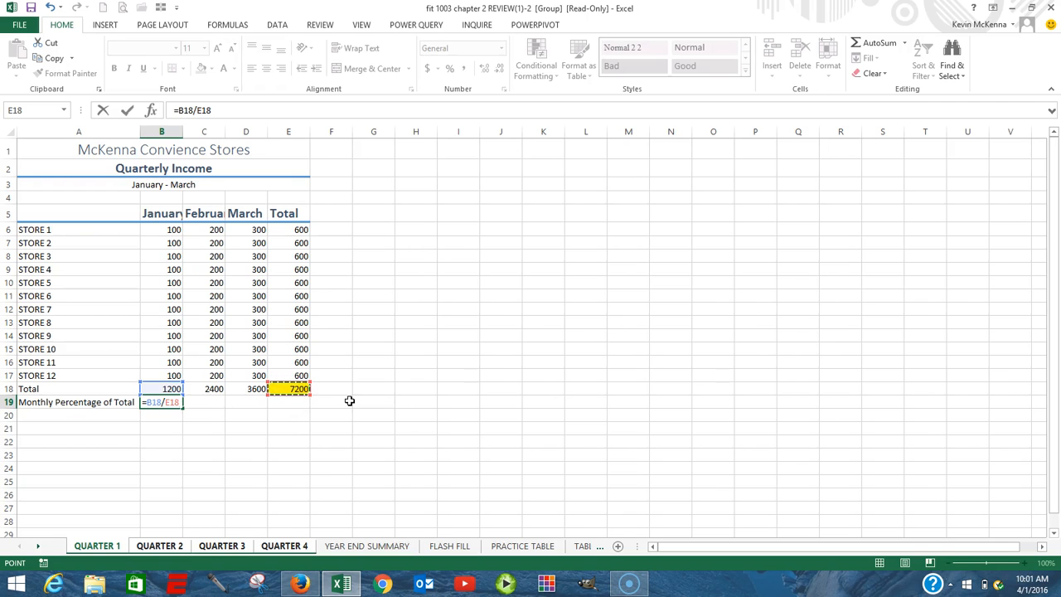
click(219, 108)
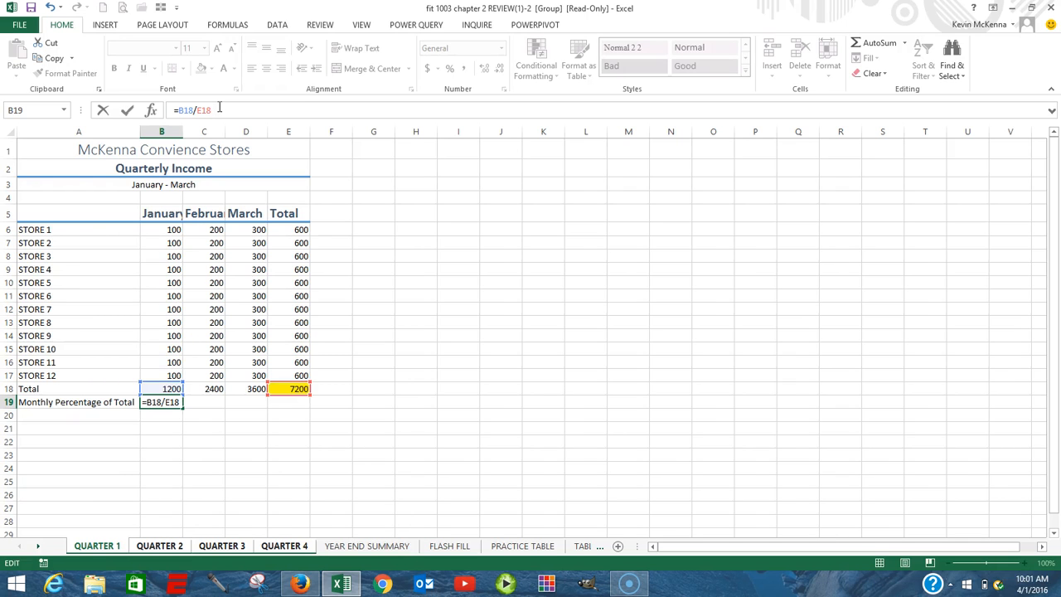
key(F4)
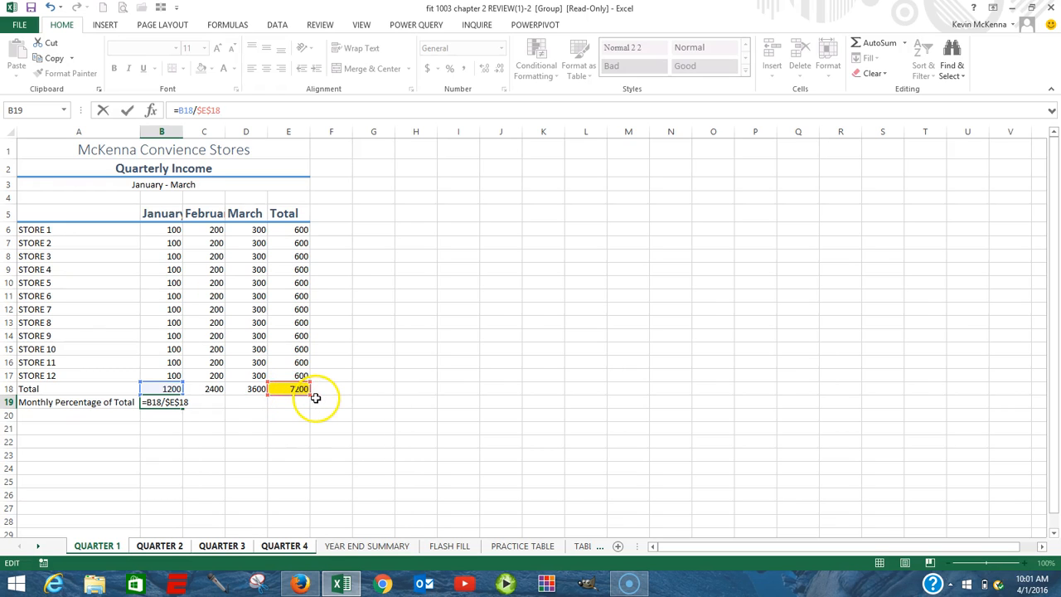
click(127, 110)
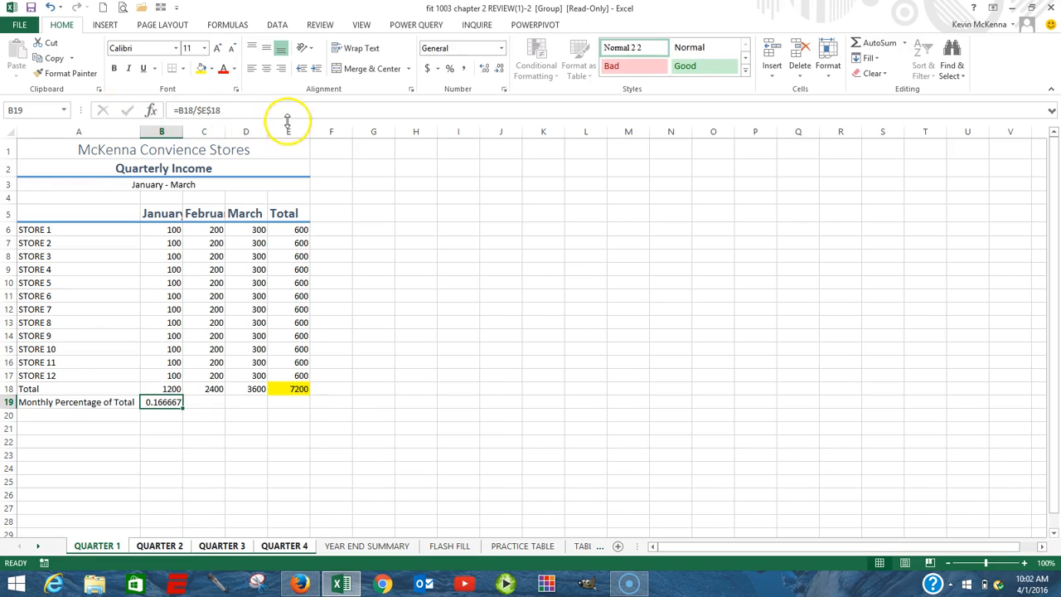
Format B19 as a percentage with one decimal place and fill the formula across to D19.
click(450, 69)
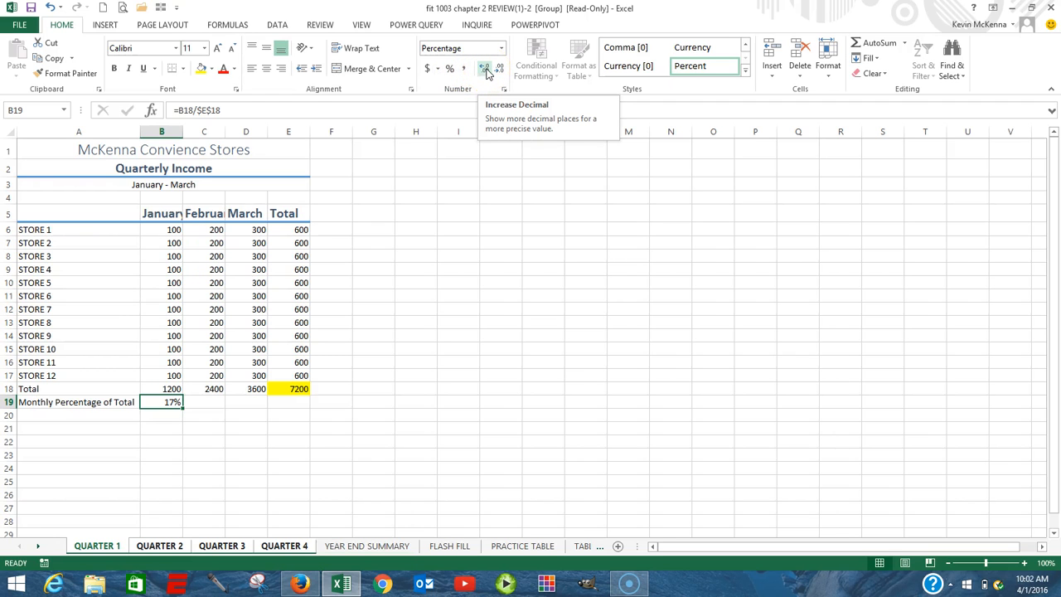
click(485, 69)
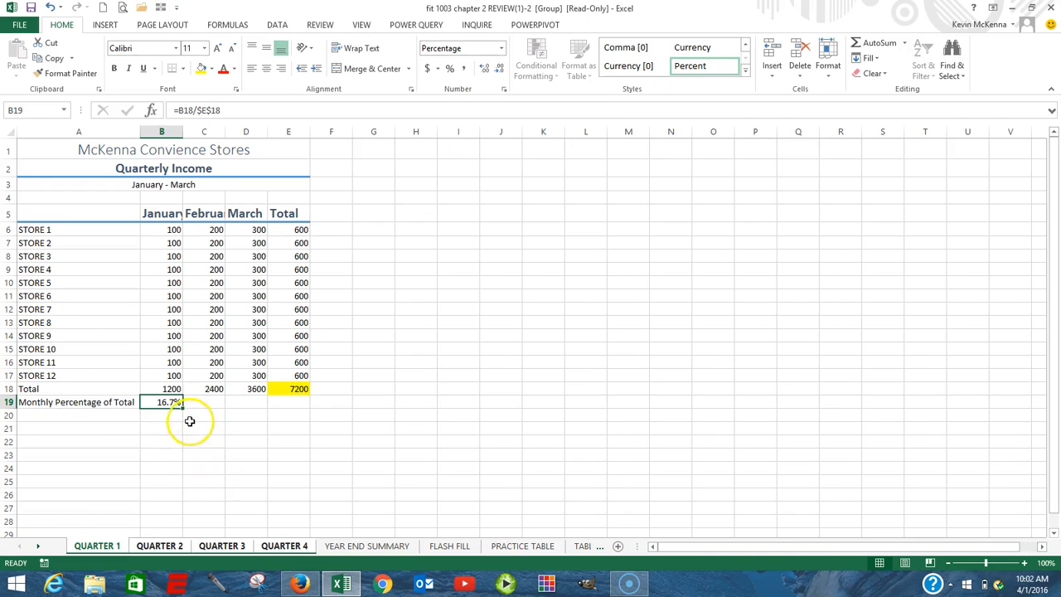
drag(183, 408, 250, 407)
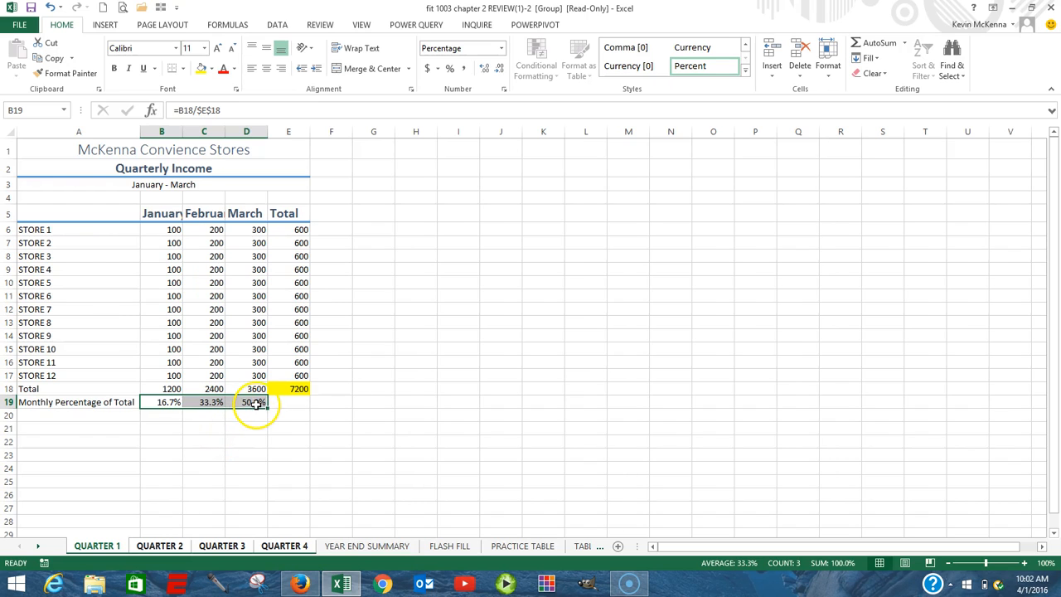
click(256, 403)
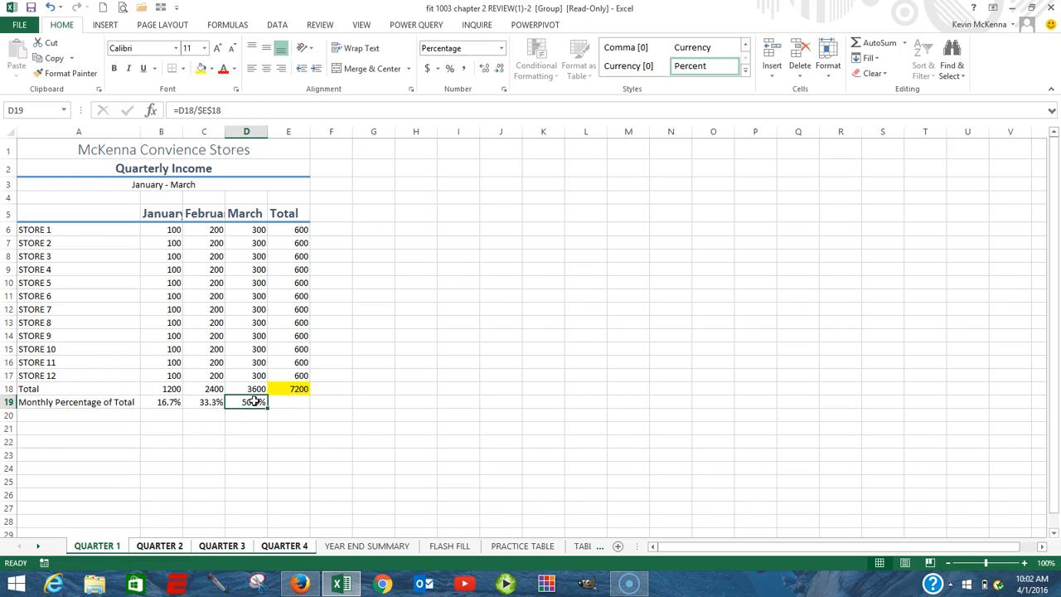
double_click(253, 402)
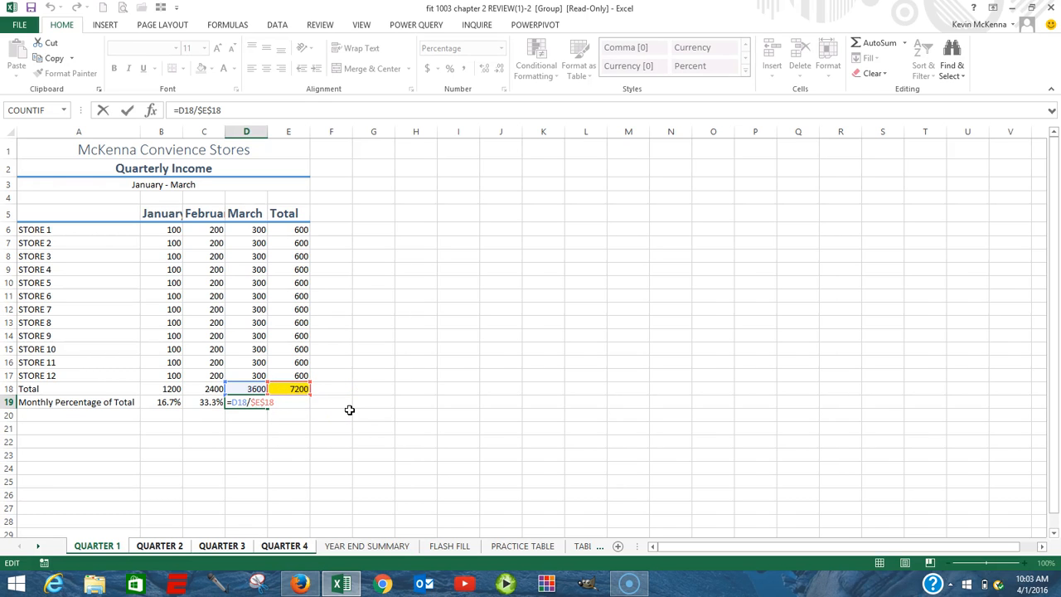
key(ctrl+Return)
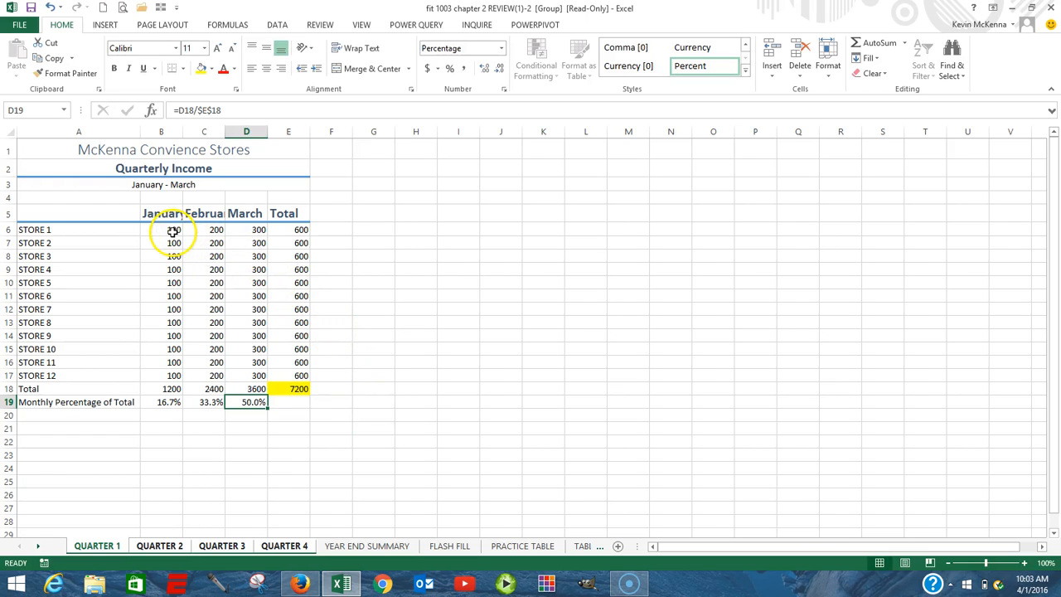
Apply the Accounting number format with dollar signs to B6:E18 and autofit columns A through E.
drag(171, 231, 282, 383)
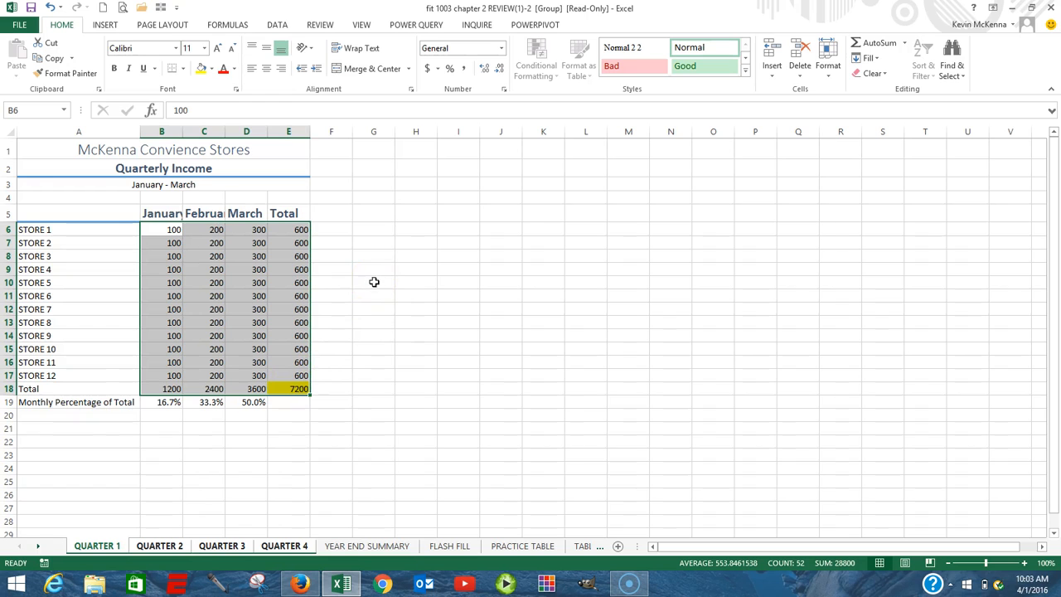
click(428, 72)
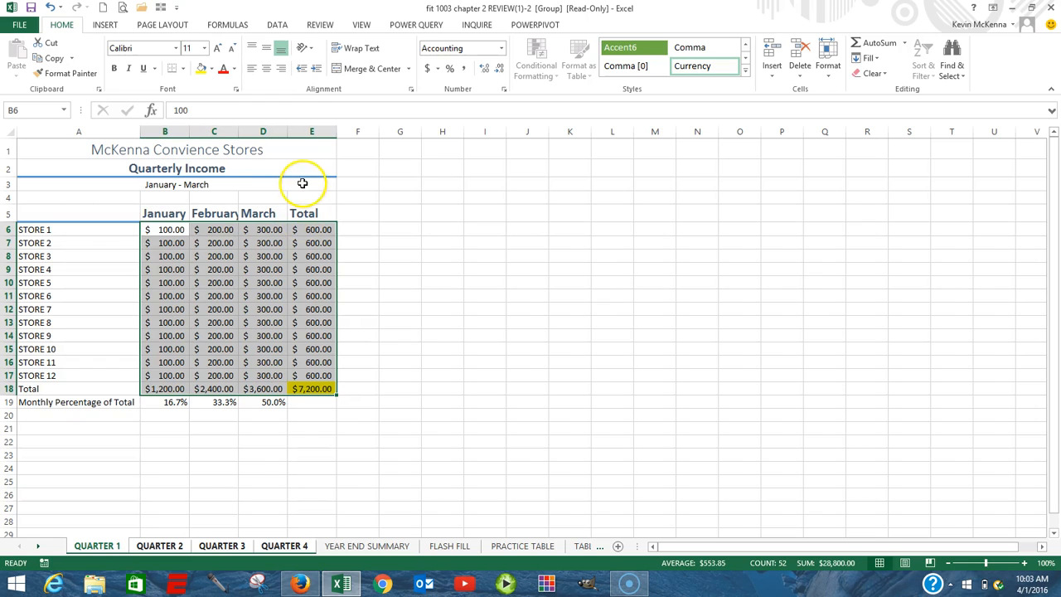
click(69, 130)
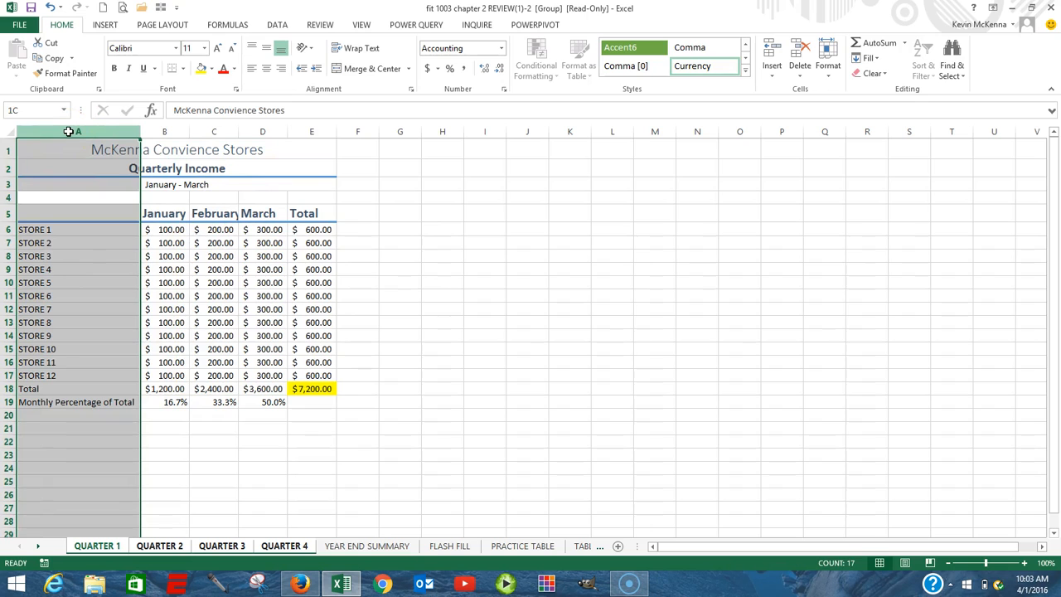
click(69, 130)
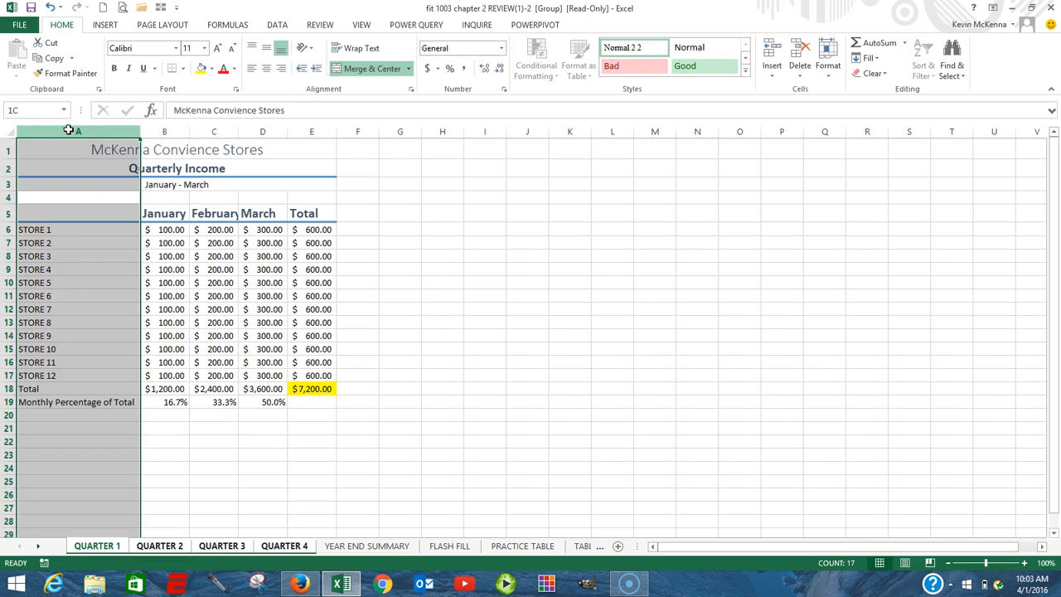
drag(69, 130, 299, 133)
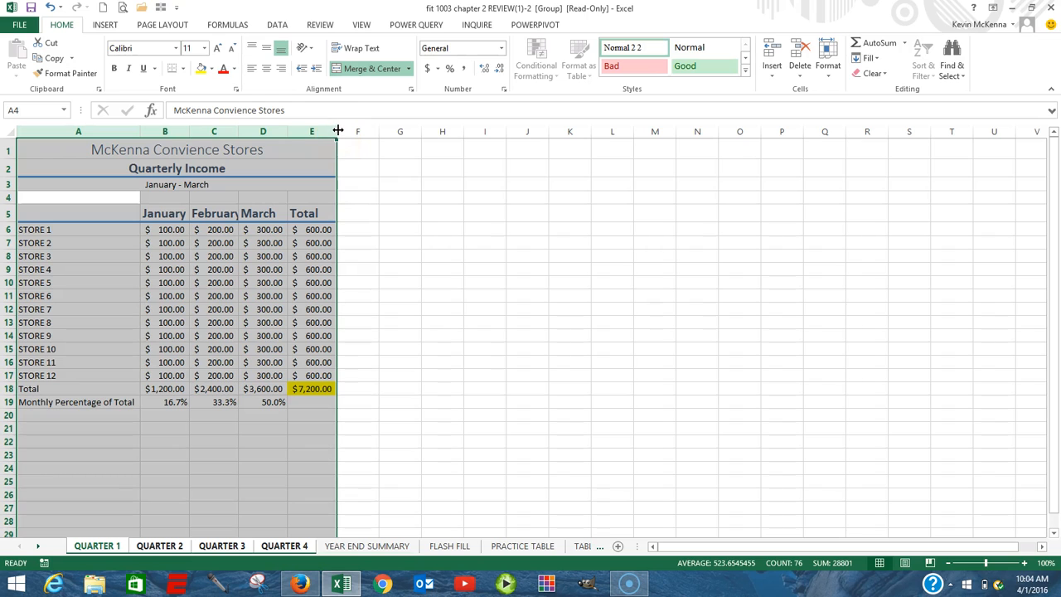
double_click(338, 131)
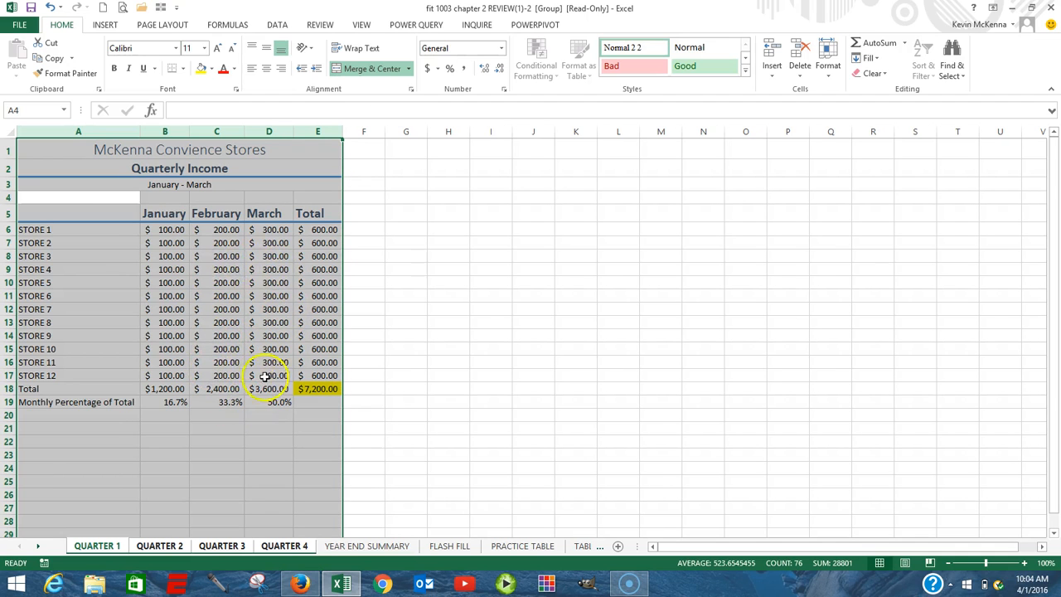
Ungroup the quarterly sheets and review the formatting on QUARTER 1 through QUARTER 4 one by one.
right_click(224, 543)
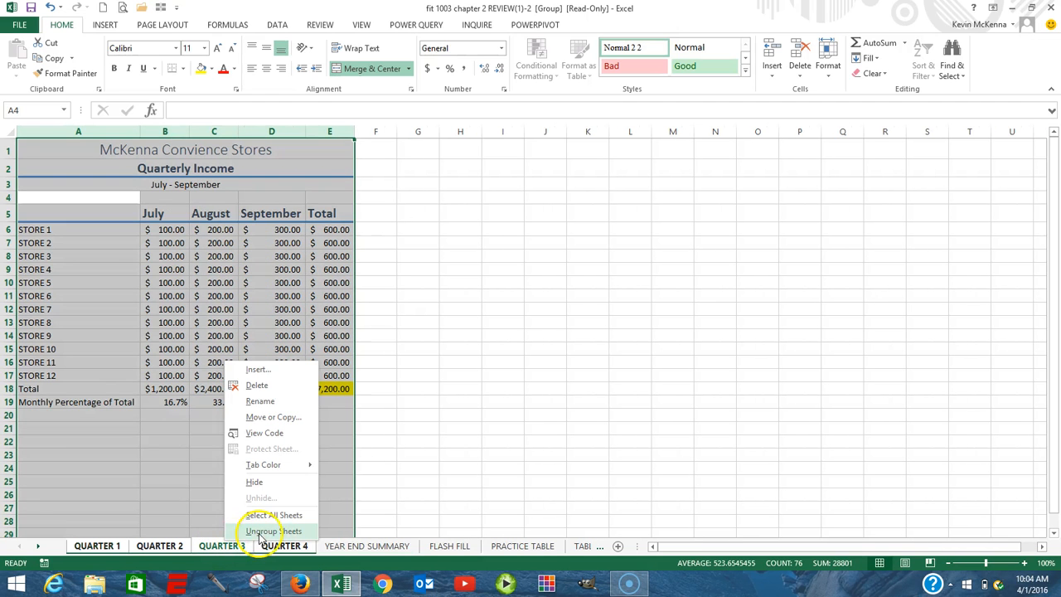
click(260, 531)
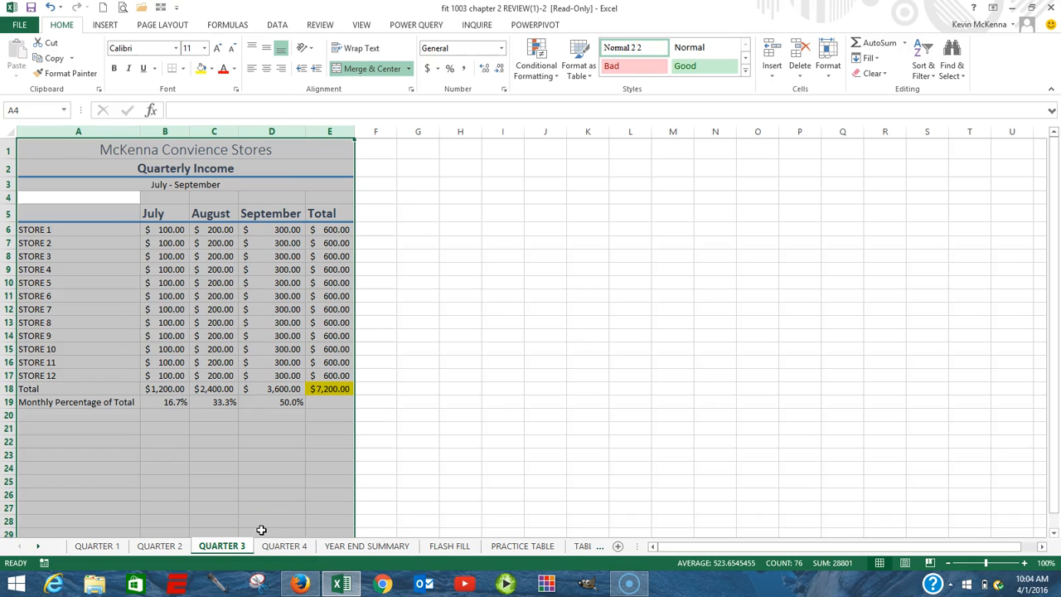
click(236, 545)
click(114, 547)
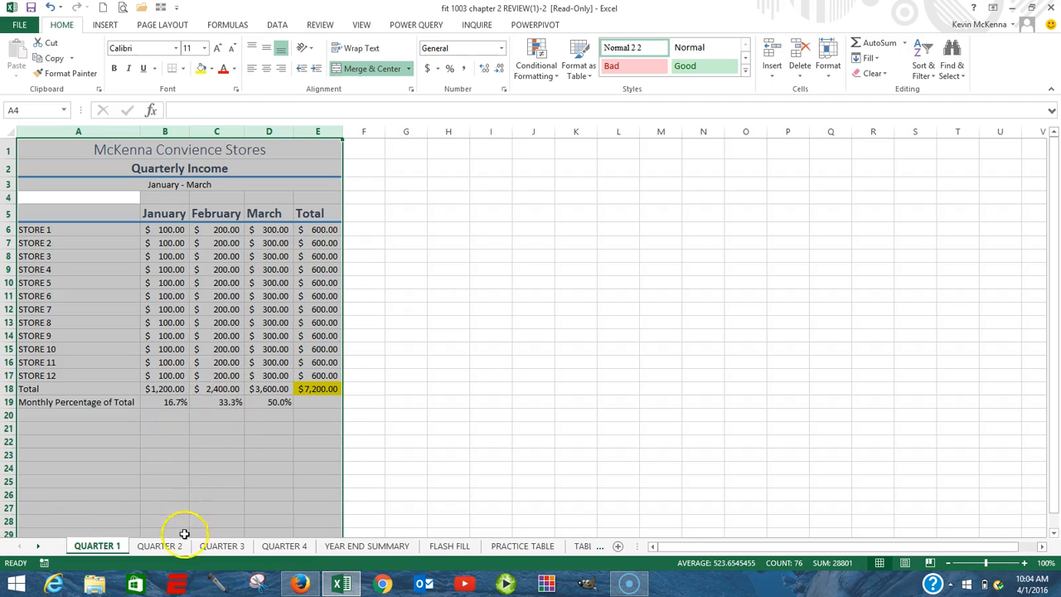
click(161, 546)
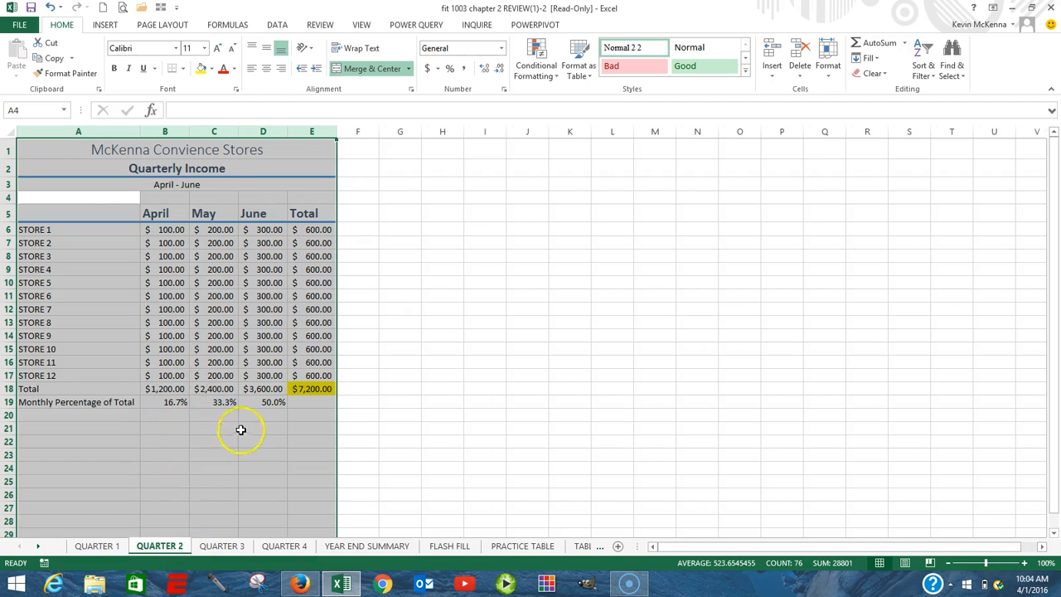
click(217, 547)
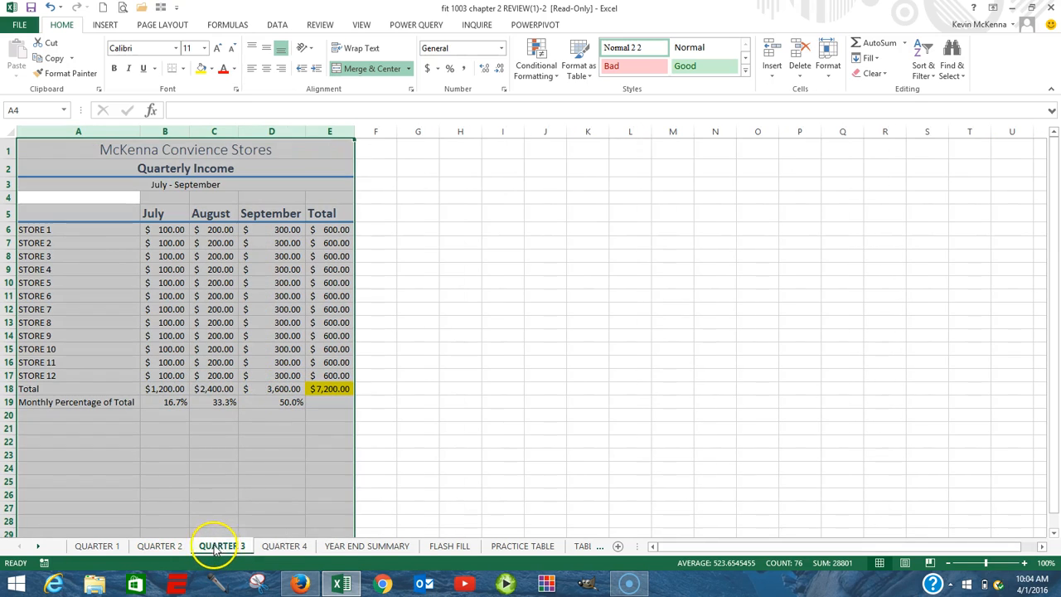
click(282, 547)
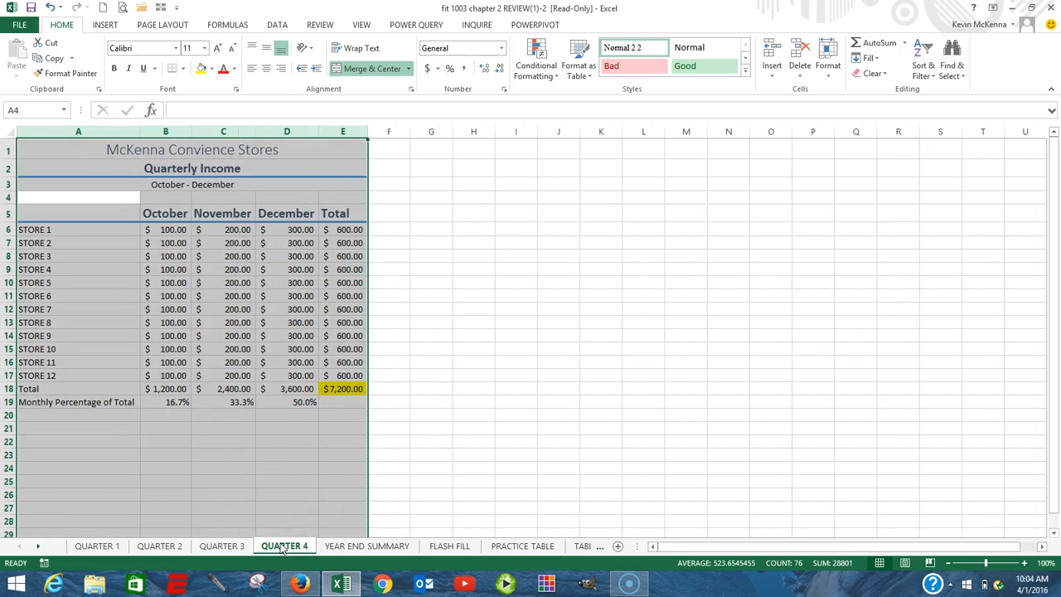